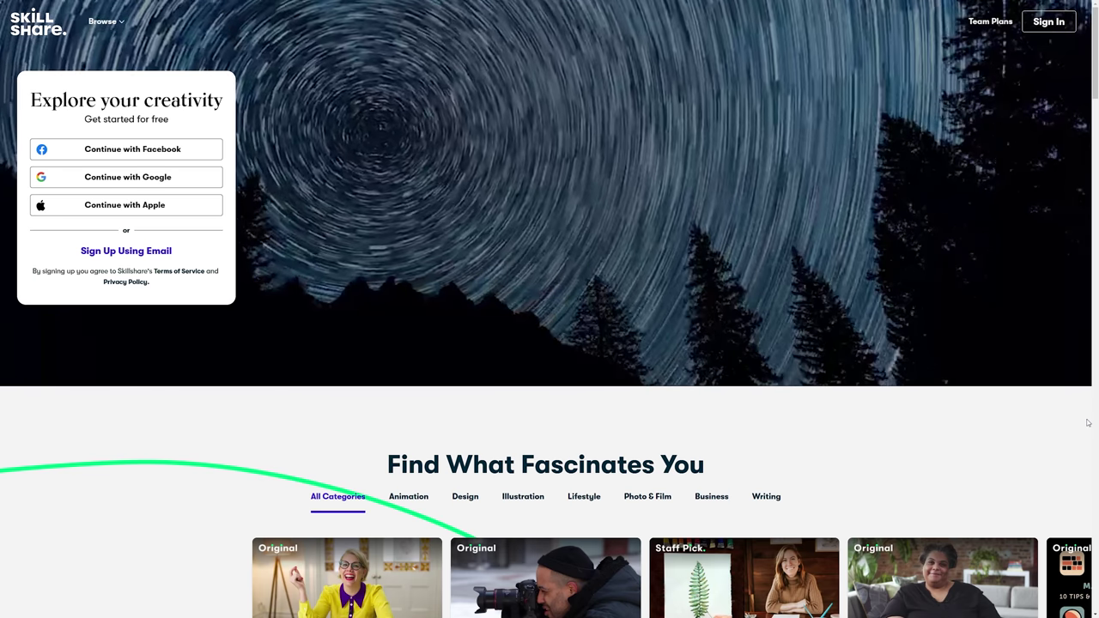
- Scroll down the Skillshare homepage to reach the Find What Fascinates You class carousel
{"action": "scroll", "coordinate": [1088, 422], "scroll_direction": "down", "scroll_amount": 2}
{"action": "scroll", "coordinate": [1086, 437], "scroll_direction": "down", "scroll_amount": 1}
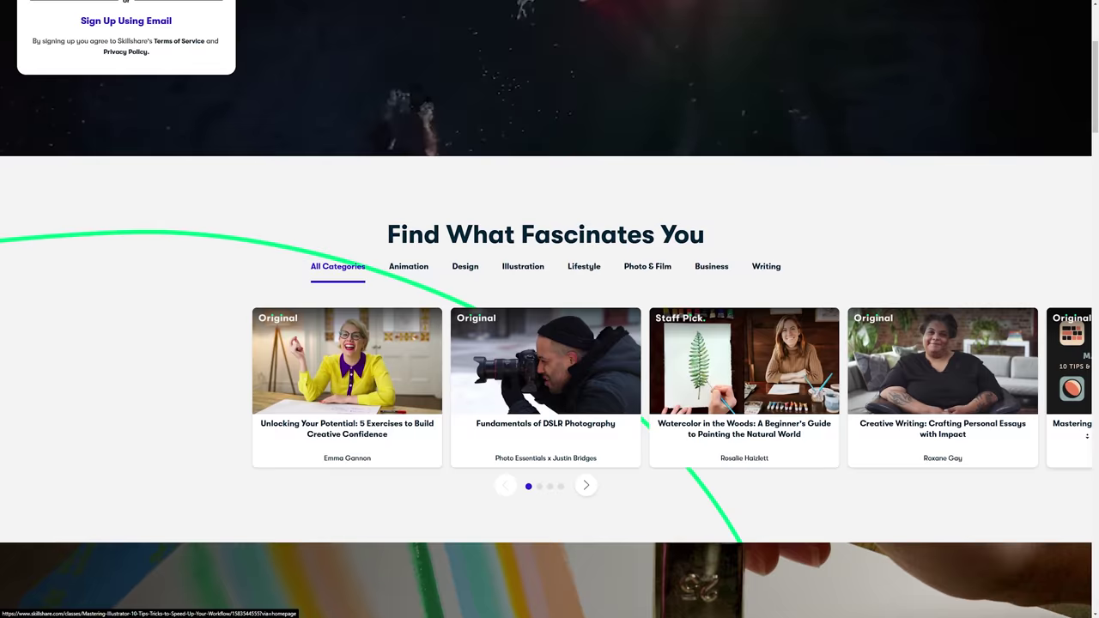
{"action": "scroll", "coordinate": [546, 309], "scroll_direction": "down", "scroll_amount": 2}
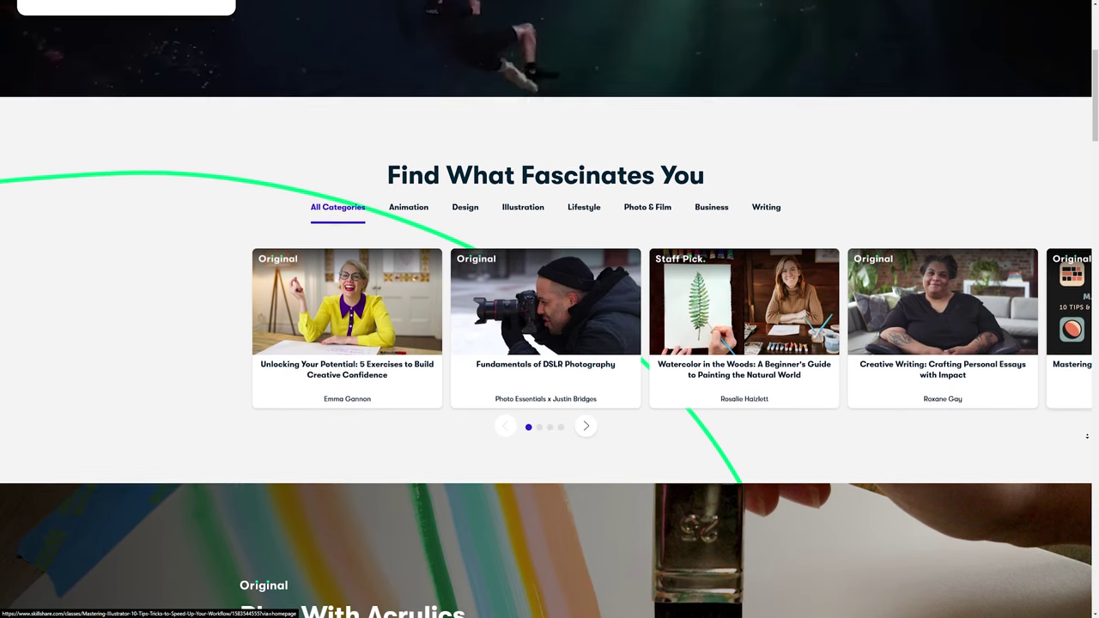
{"action": "scroll", "coordinate": [546, 310], "scroll_direction": "down", "scroll_amount": 2}
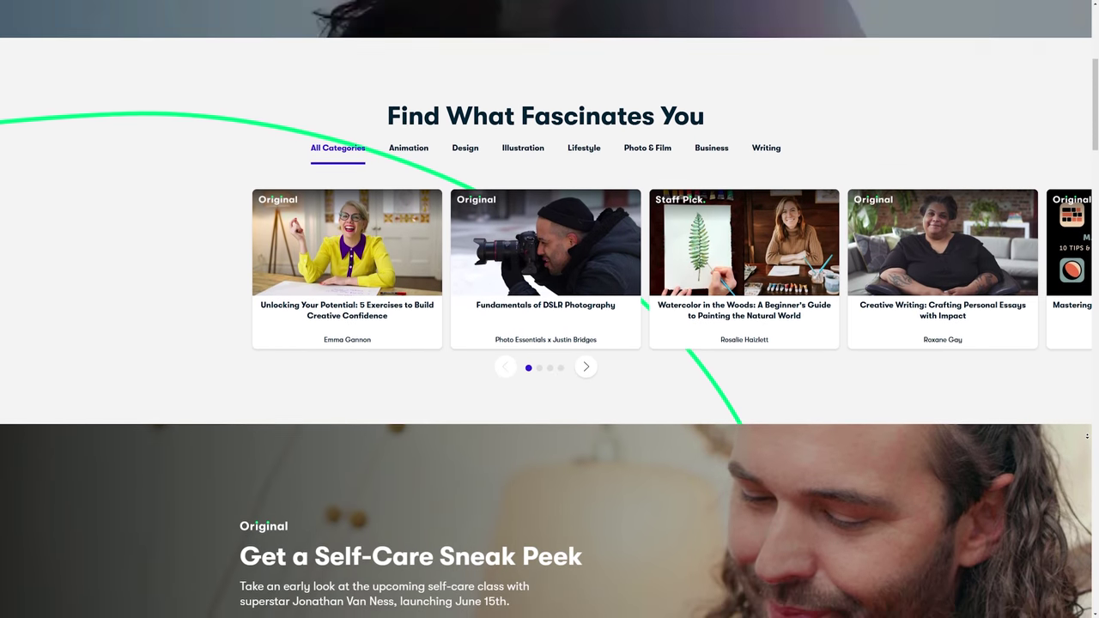
{"action": "scroll", "coordinate": [547, 310], "scroll_direction": "down", "scroll_amount": 2}
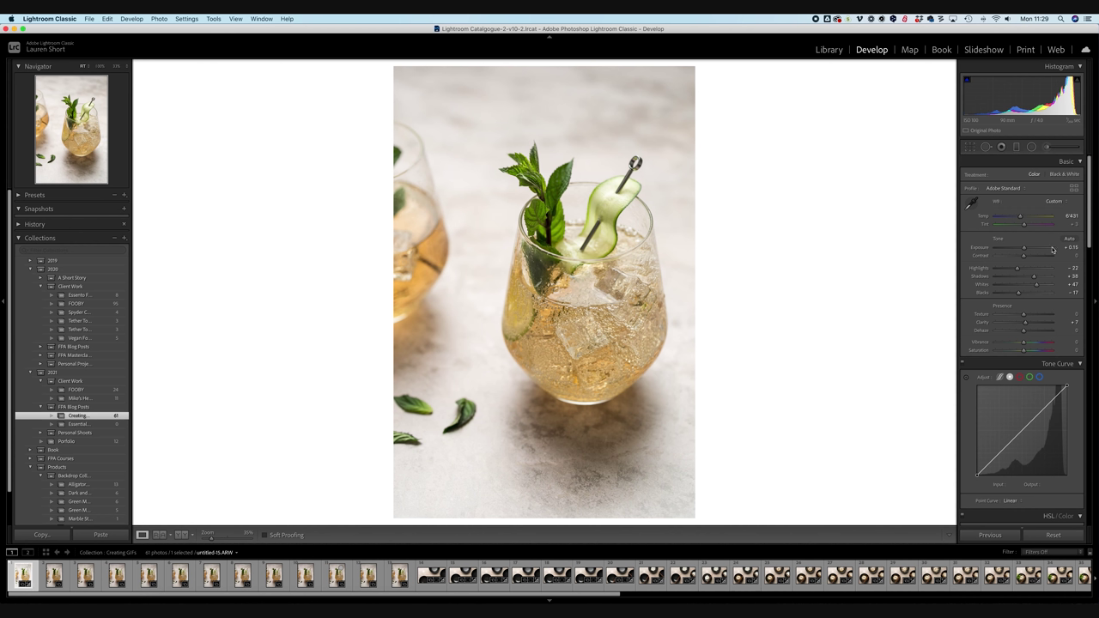
{"action": "scroll", "coordinate": [1011, 308], "scroll_direction": "down", "scroll_amount": 5}
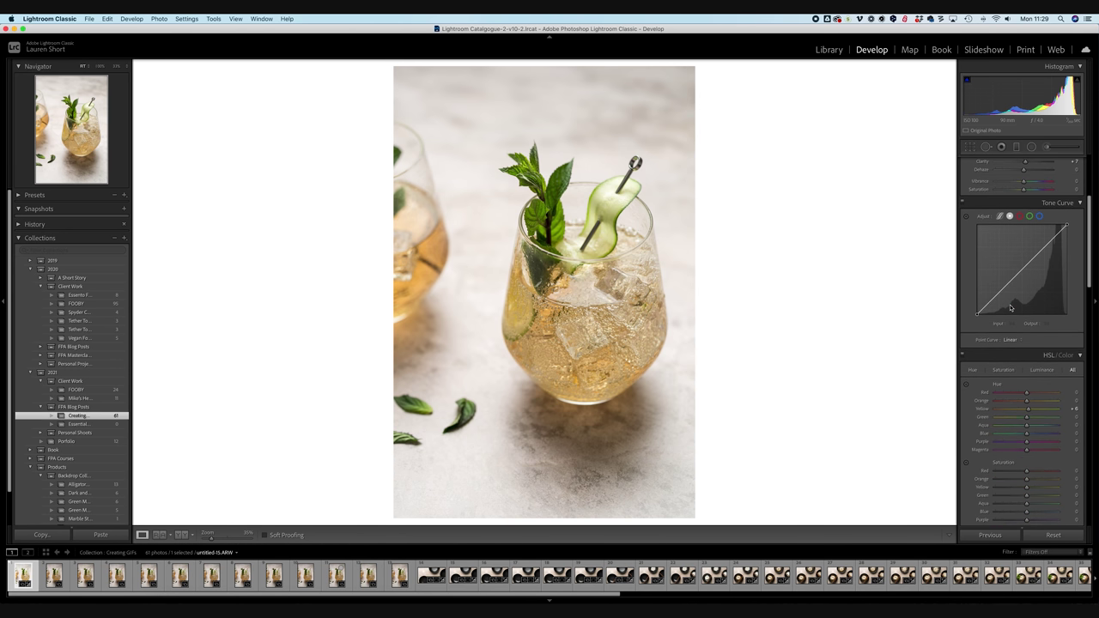
{"action": "scroll", "coordinate": [1011, 307], "scroll_direction": "down", "scroll_amount": 5}
{"action": "scroll", "coordinate": [1037, 433], "scroll_direction": "down", "scroll_amount": 10}
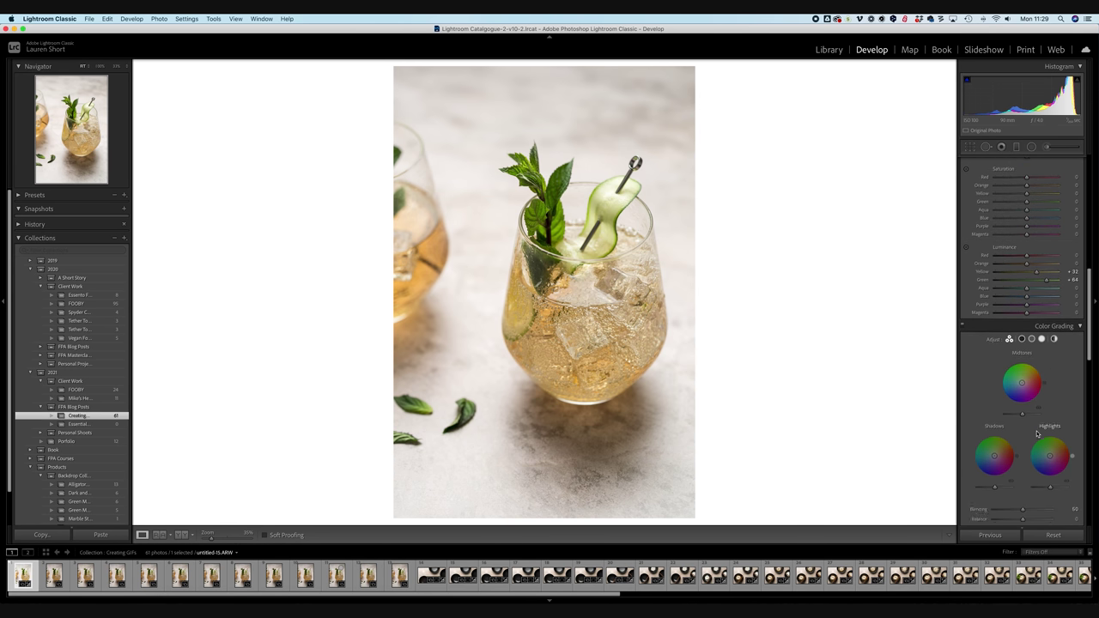
{"action": "scroll", "coordinate": [1011, 403], "scroll_direction": "down", "scroll_amount": 5}
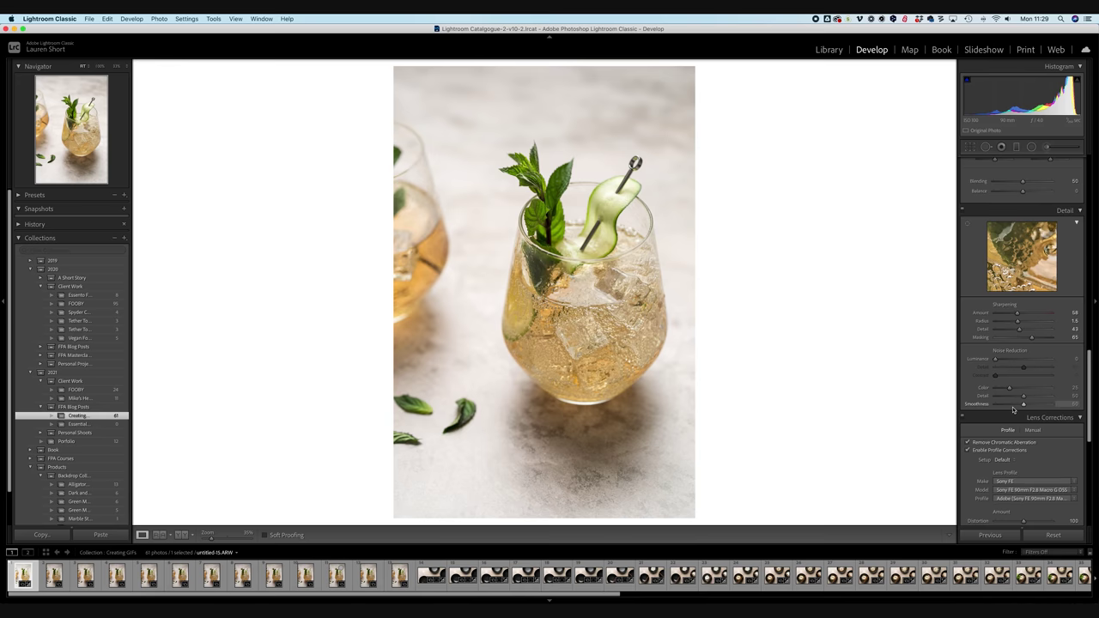
{"action": "scroll", "coordinate": [1023, 439], "scroll_direction": "up", "scroll_amount": 15}
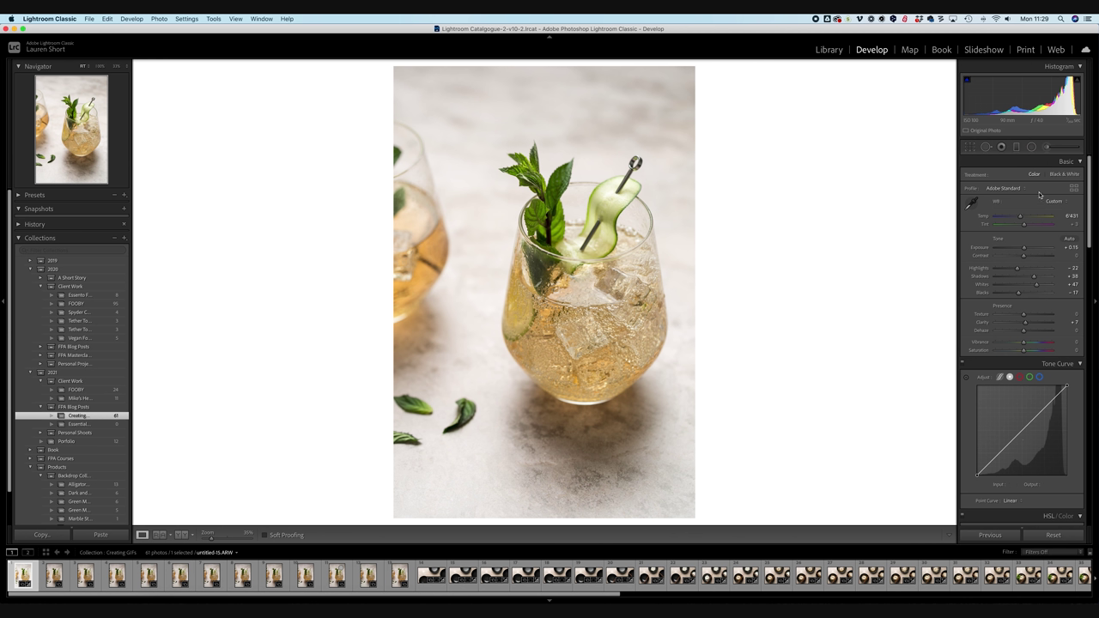
- Crop the cocktail photo to a 4 x 5 / 8 x 10 aspect with the glass shifted lower
{"action": "left_click", "coordinate": [971, 151]}
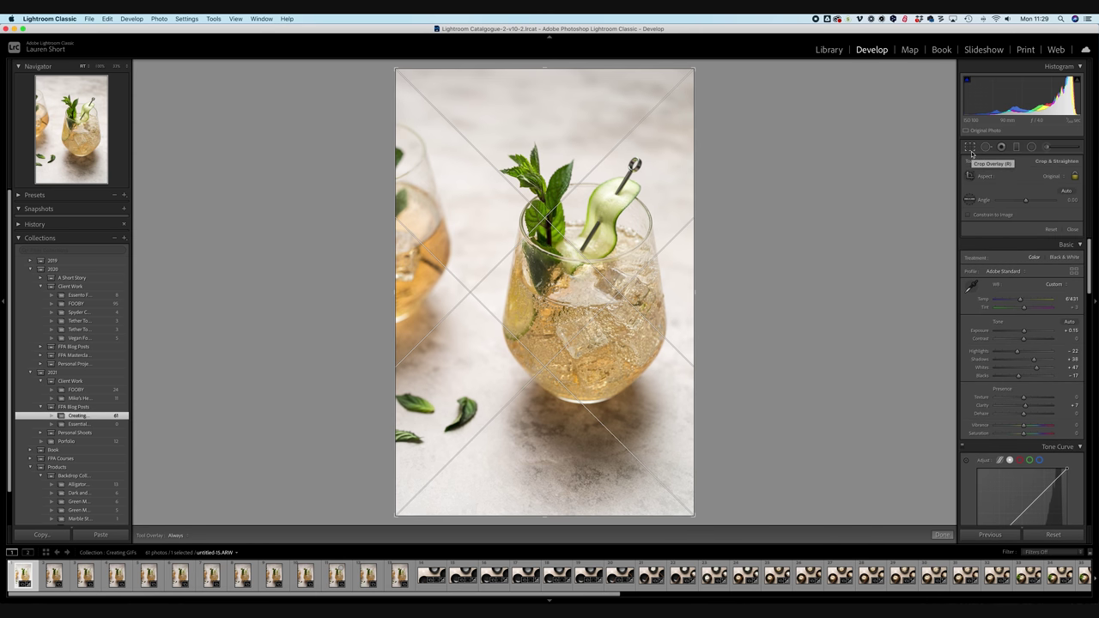
{"action": "left_click", "coordinate": [1056, 176]}
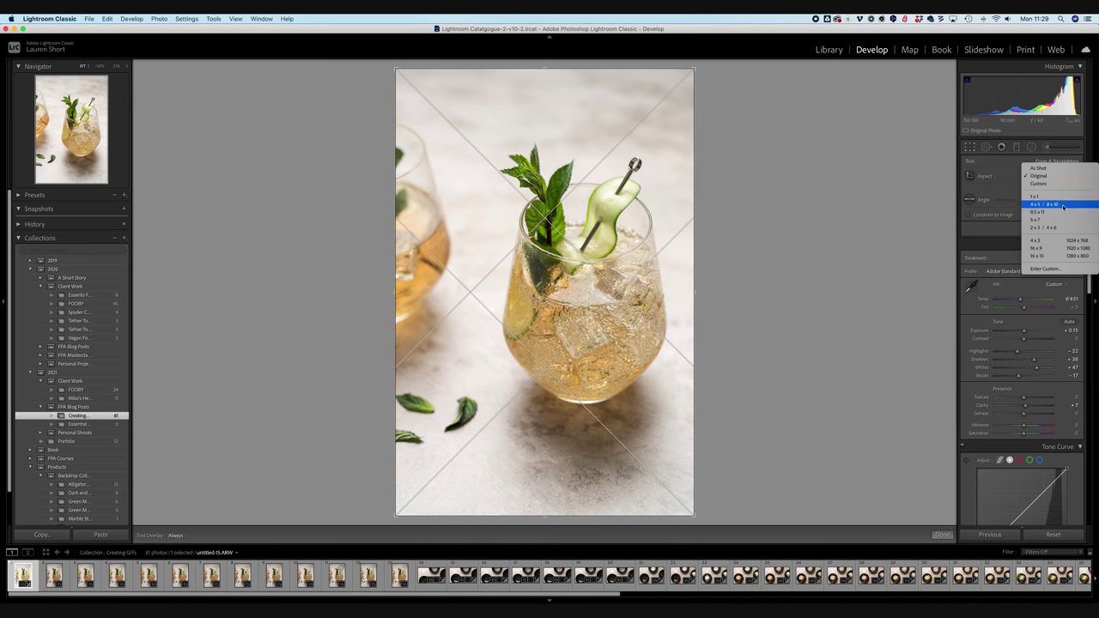
{"action": "left_click", "coordinate": [1056, 205]}
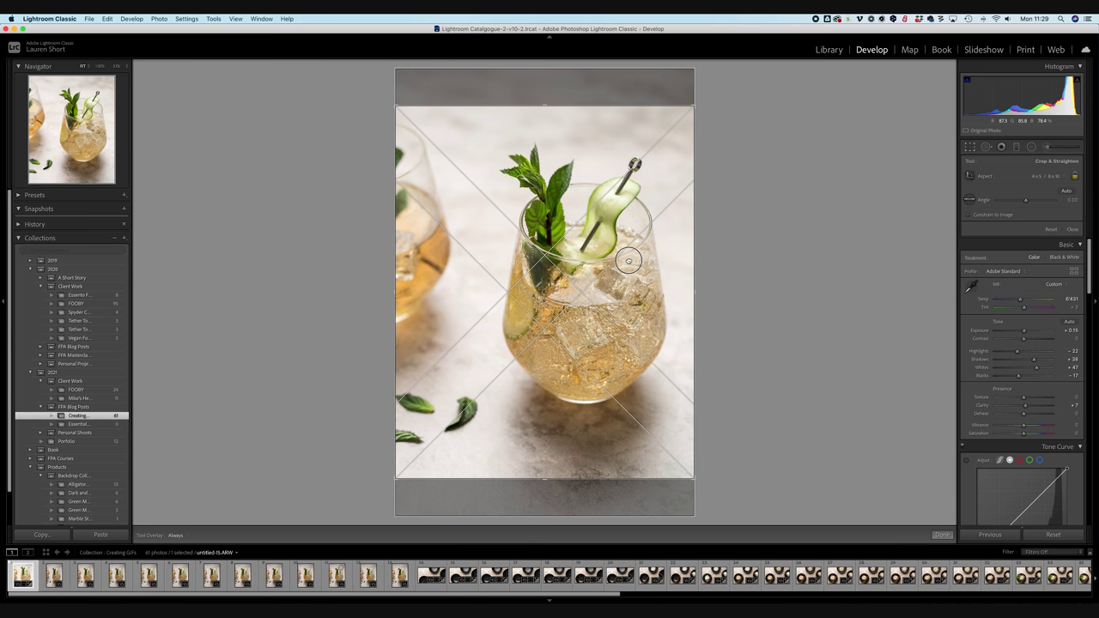
{"action": "left_click_drag", "start_coordinate": [628, 260], "coordinate": [596, 290]}
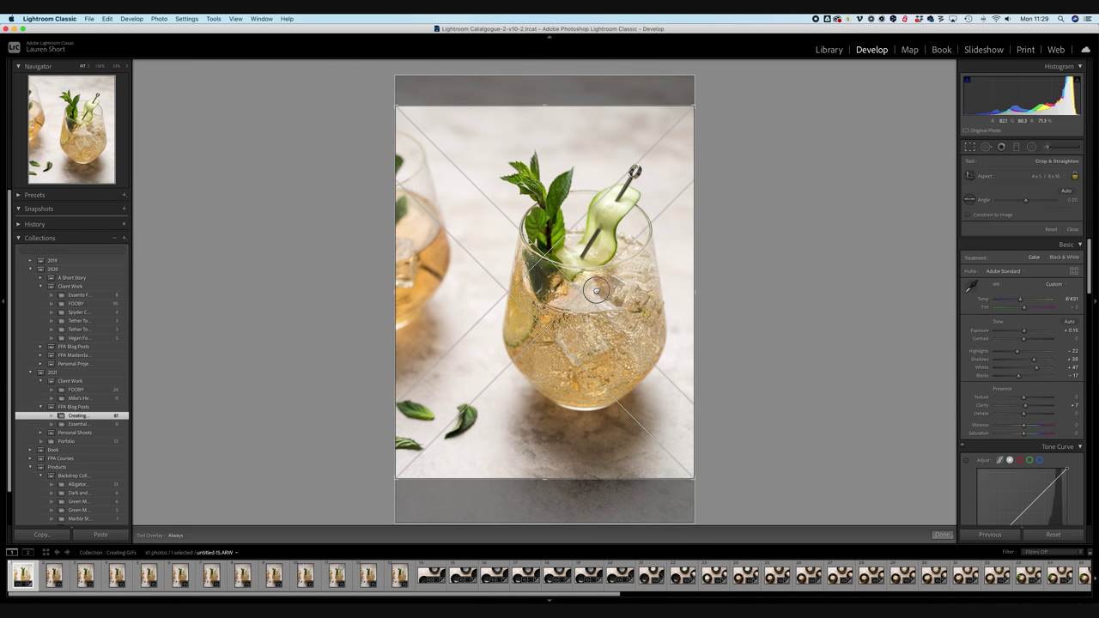
{"action": "left_click", "coordinate": [940, 536]}
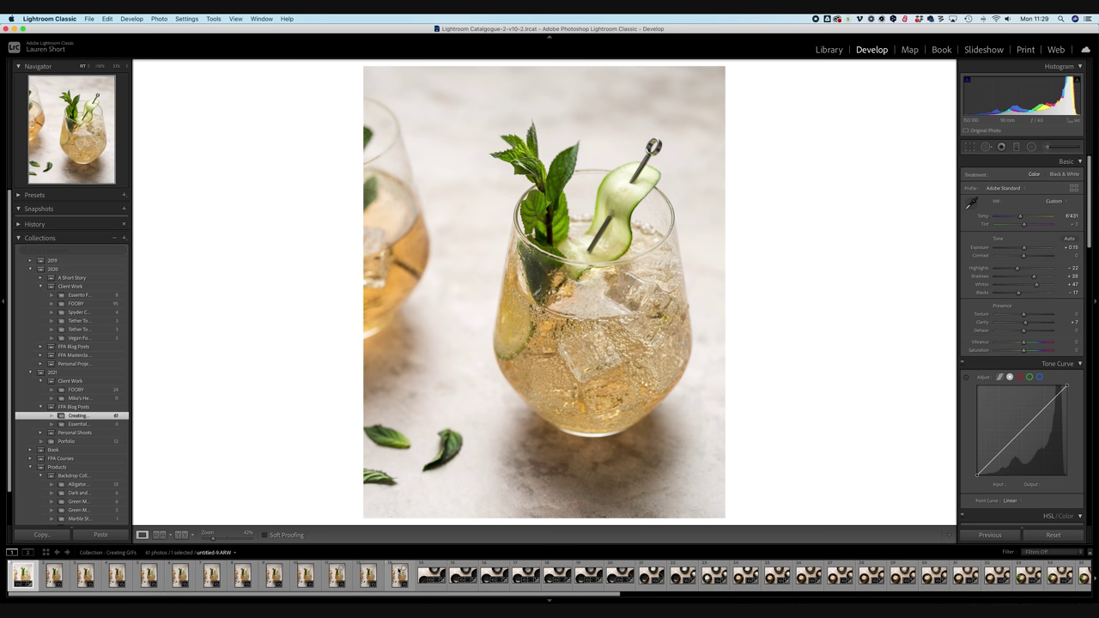
- Synchronize the first frame's edits and crop across all 13 frames, then reselect untitled-1
{"action": "left_click", "coordinate": [400, 577]}
{"action": "left_click", "coordinate": [400, 577], "text": "shift"}
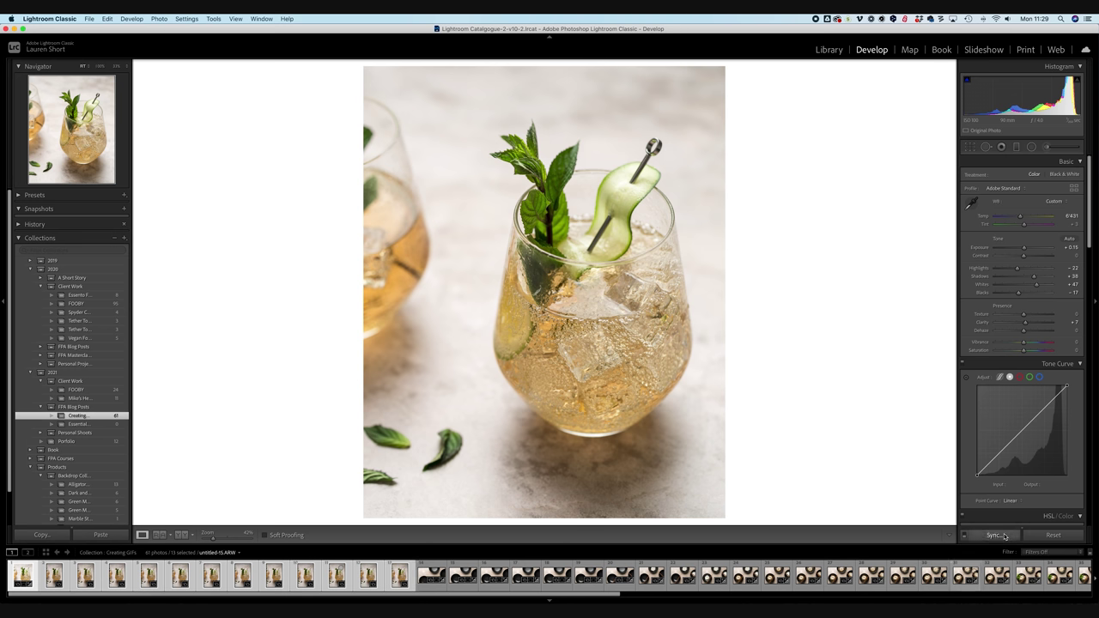
{"action": "left_click", "coordinate": [995, 535]}
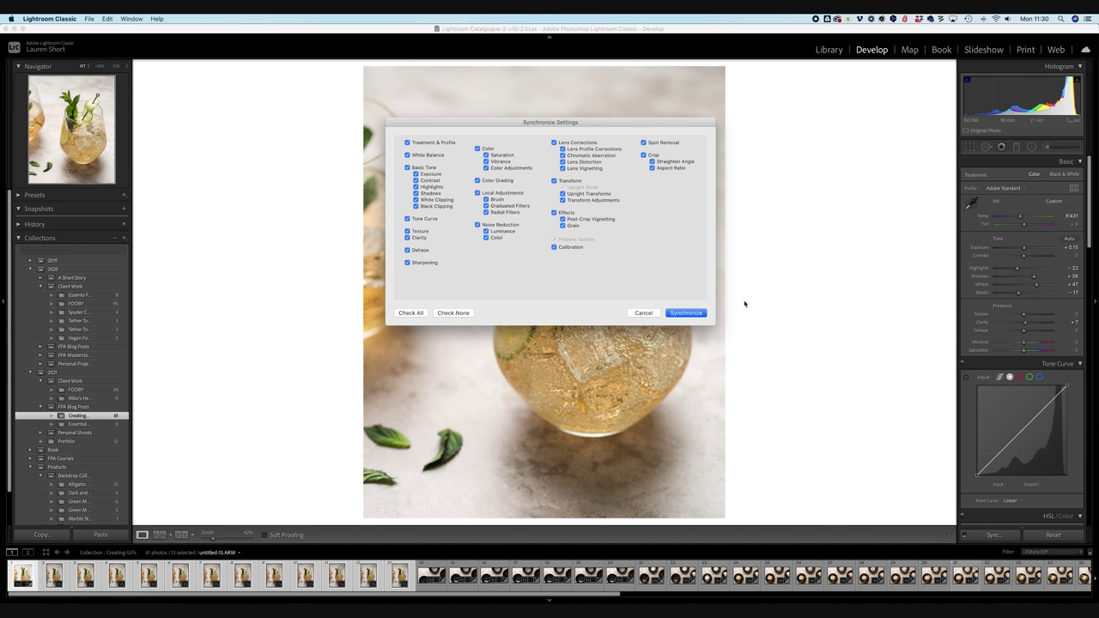
{"action": "left_click", "coordinate": [686, 312]}
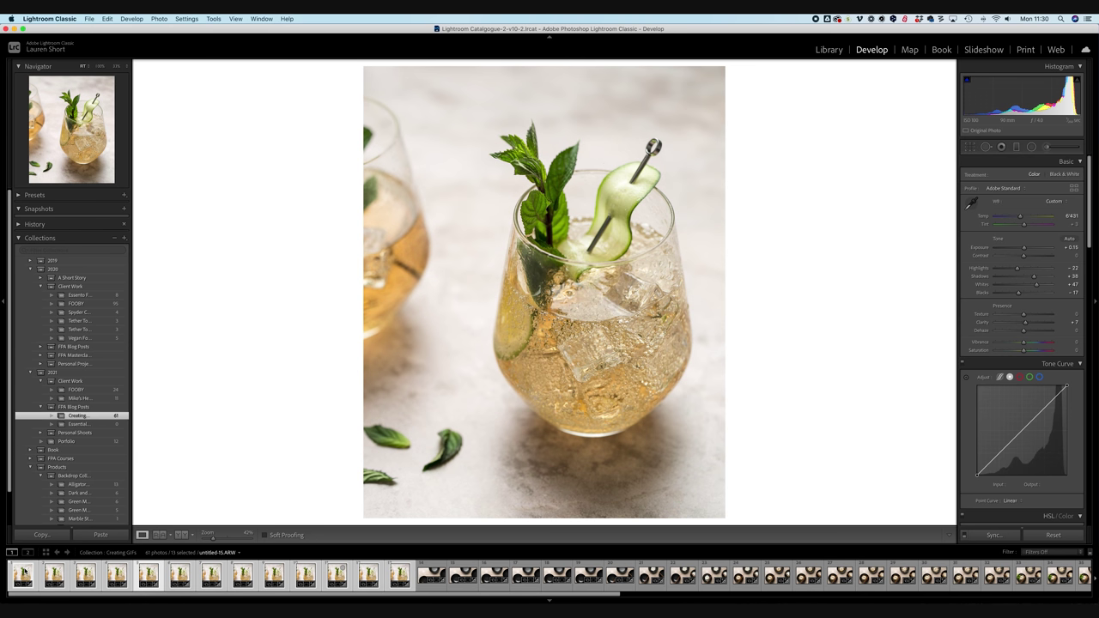
{"action": "left_click", "coordinate": [24, 574]}
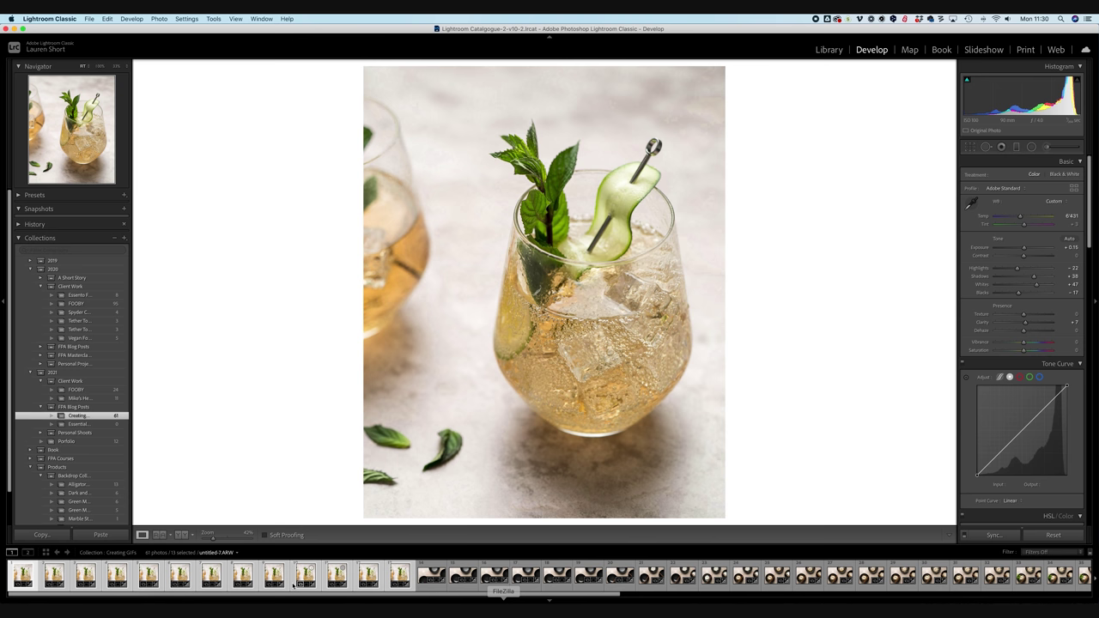
- Export the 13 frames with the Instagram Feed Image preset, named 'Ginger Cocktail Fizz GIF'
{"action": "left_click", "coordinate": [90, 19]}
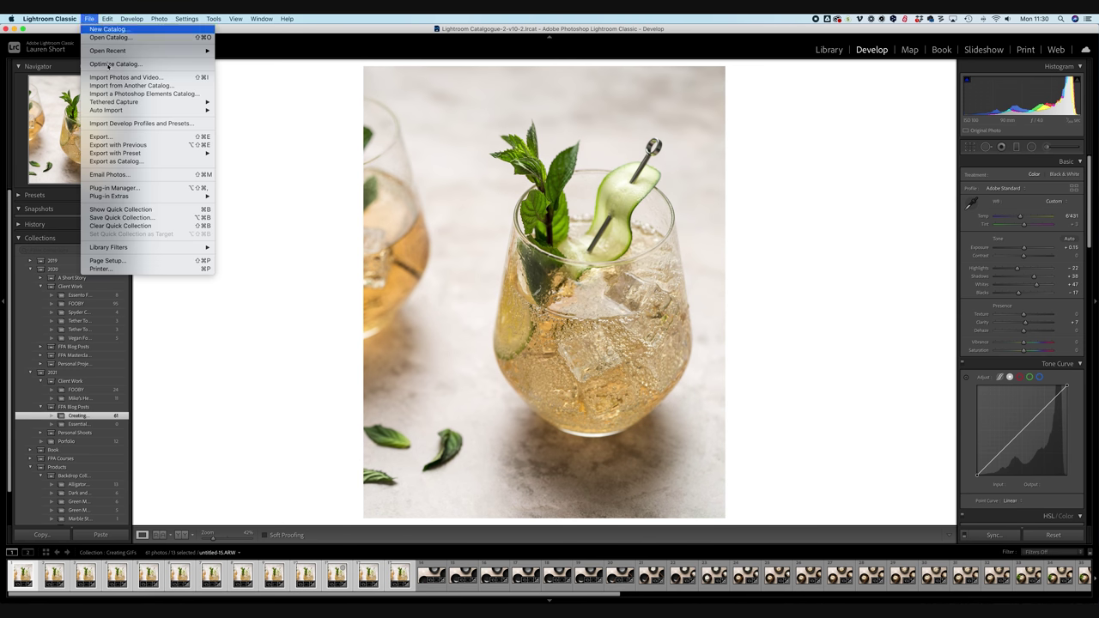
{"action": "left_click", "coordinate": [115, 139]}
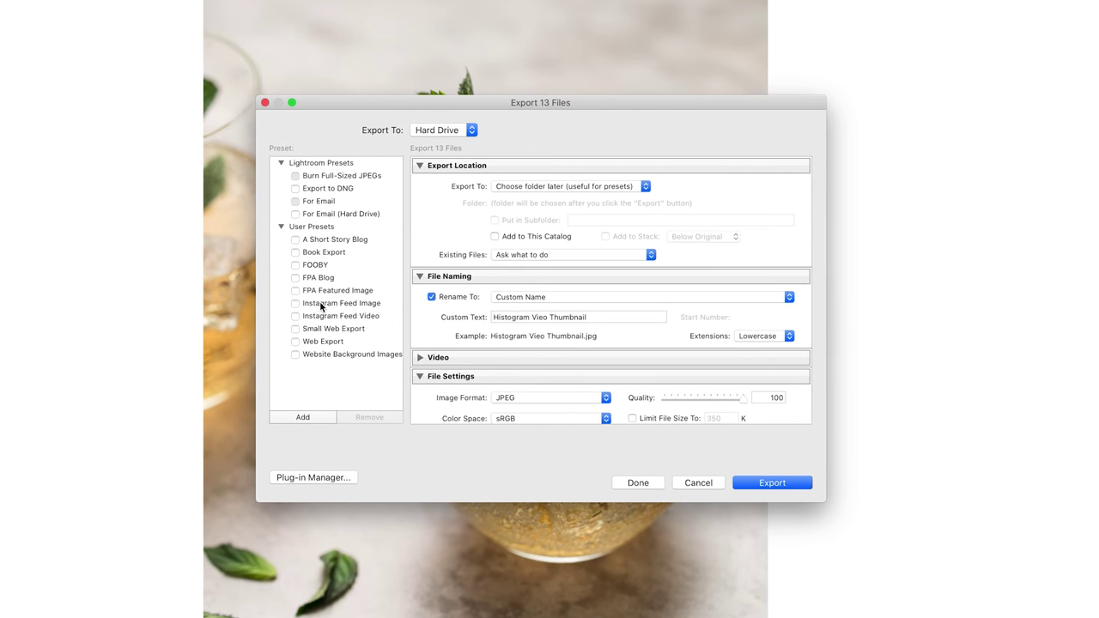
{"action": "left_click", "coordinate": [322, 305]}
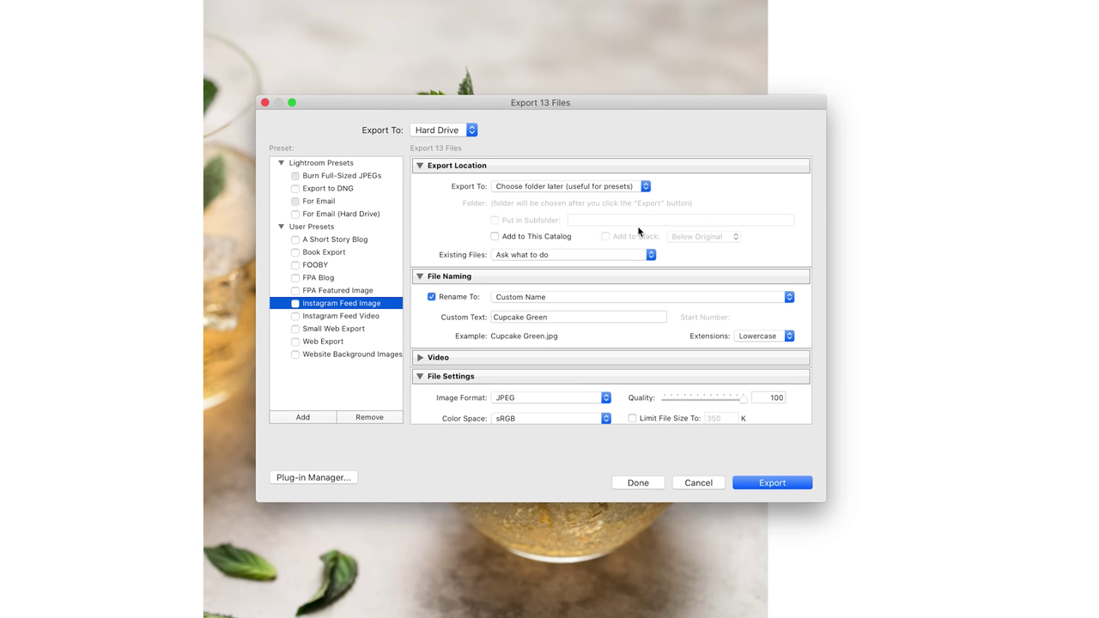
{"action": "left_click", "coordinate": [534, 316]}
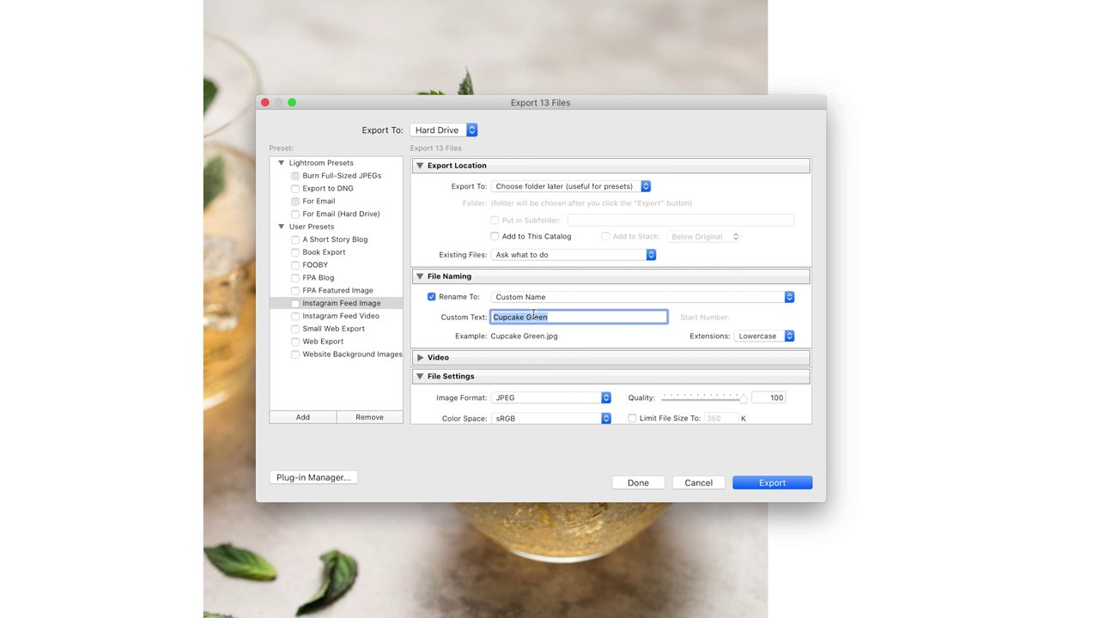
{"action": "type", "text": "Ginger C"}
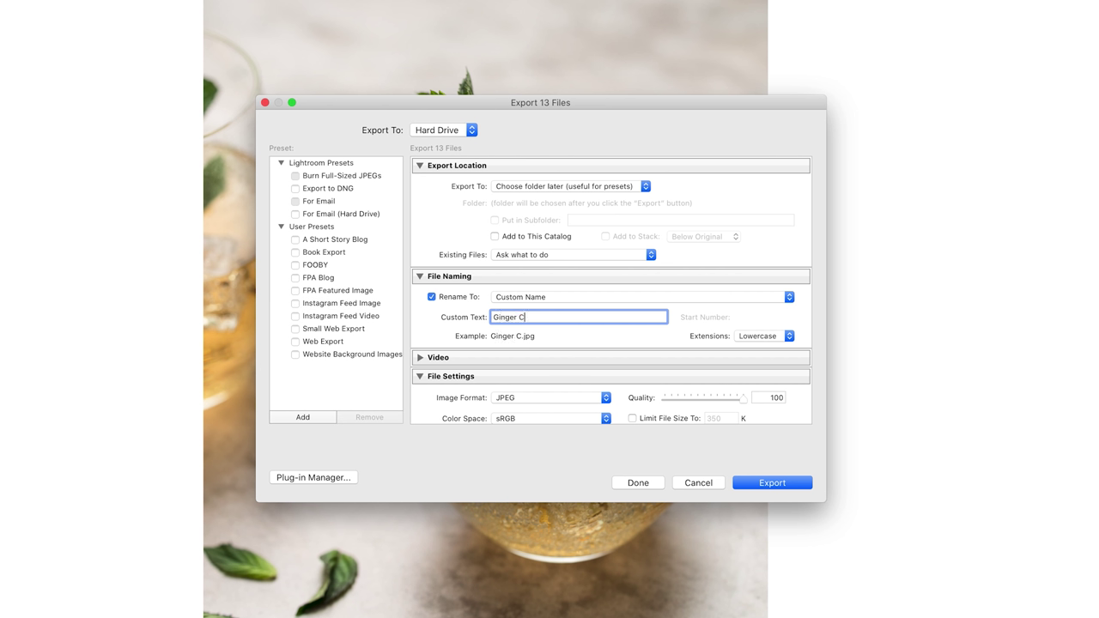
{"action": "type", "text": "ocktail Fizz GIF"}
{"action": "scroll", "coordinate": [655, 192], "scroll_direction": "down", "scroll_amount": 5}
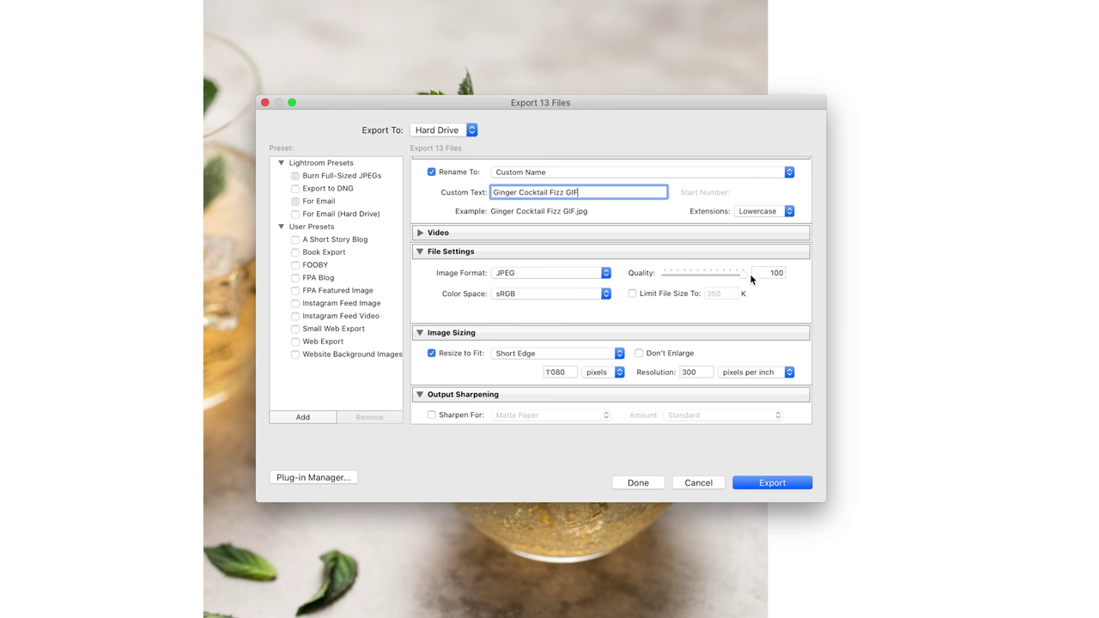
{"action": "scroll", "coordinate": [513, 313], "scroll_direction": "down", "scroll_amount": 3}
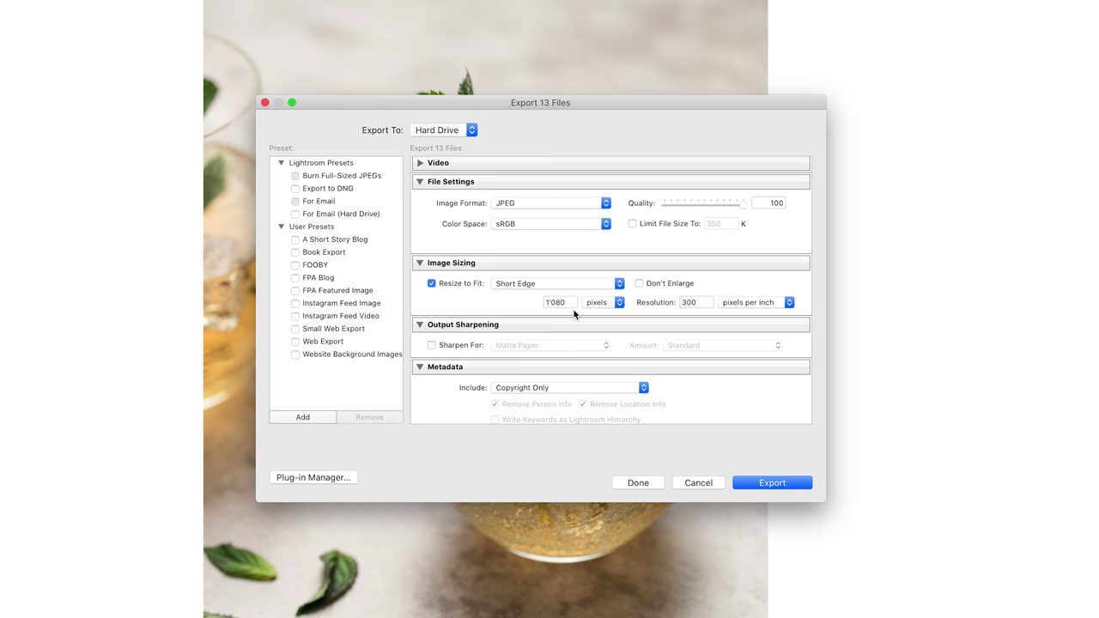
{"action": "scroll", "coordinate": [574, 313], "scroll_direction": "down", "scroll_amount": 5}
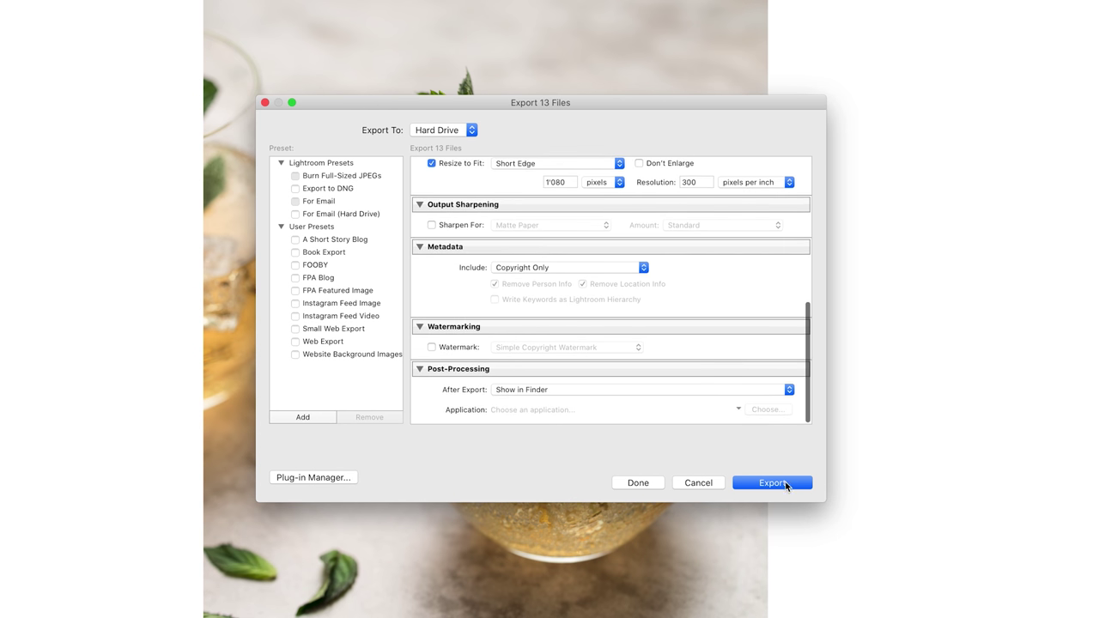
{"action": "left_click", "coordinate": [783, 483]}
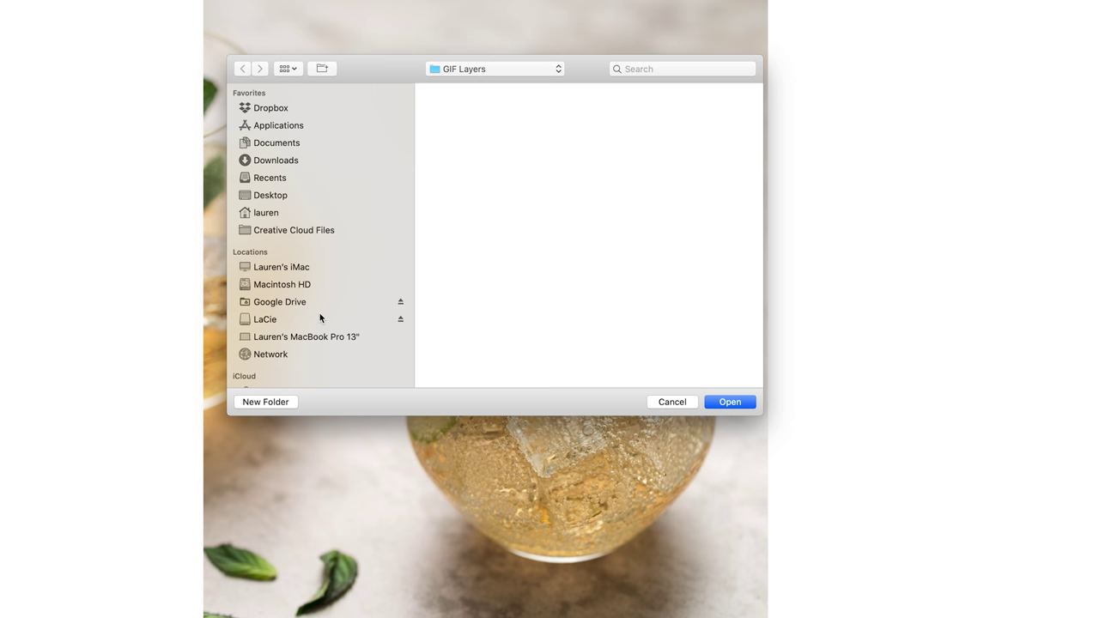
- Create a 'Ginger Cocktail Fizz' folder inside GIF Layers as the export destination
{"action": "left_click", "coordinate": [254, 401]}
{"action": "type", "text": "G"}
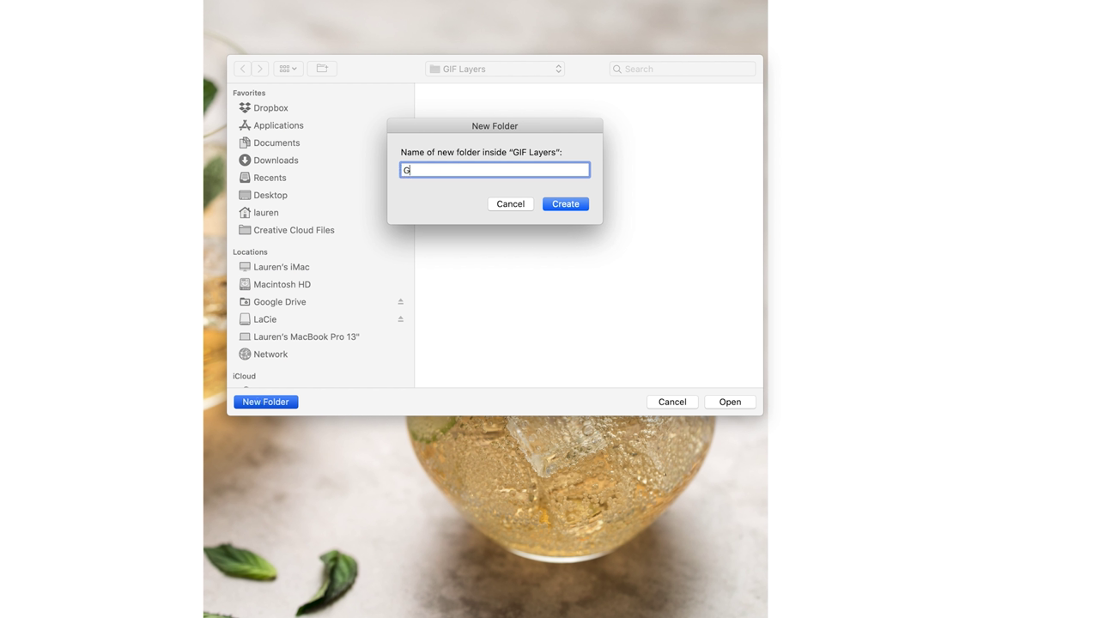
{"action": "type", "text": "inger Cocktail Fizz"}
{"action": "left_click", "coordinate": [574, 205]}
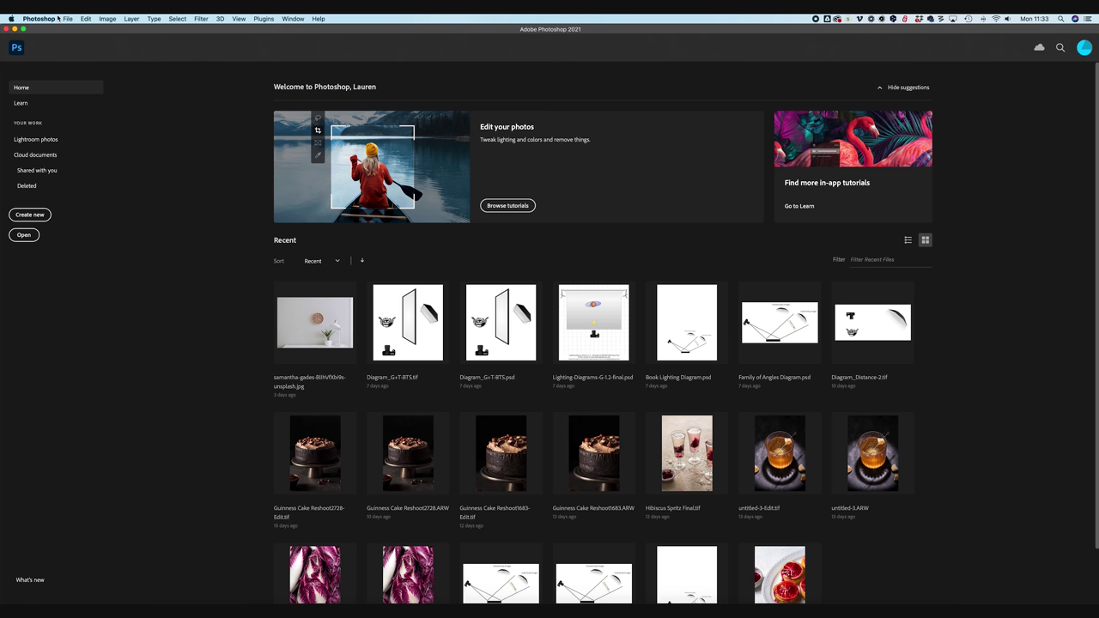
- In Load Files into Stack, add all GIF images from Google Drive's Ginger Cocktail Fizz folder
{"action": "left_click", "coordinate": [72, 21]}
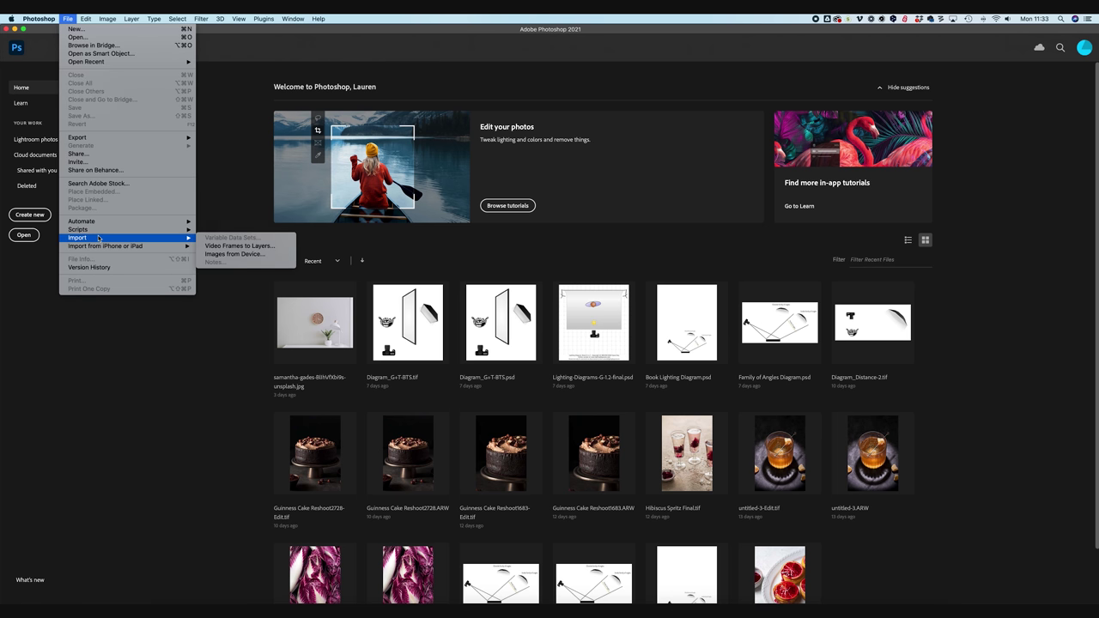
{"action": "mouse_move", "coordinate": [99, 230]}
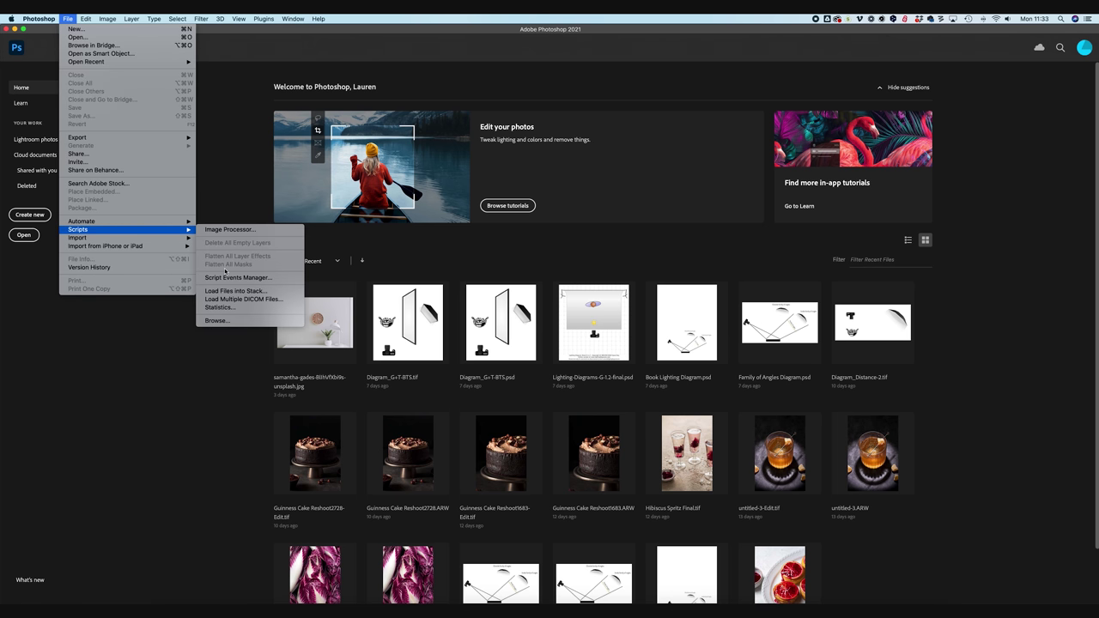
{"action": "left_click", "coordinate": [220, 291]}
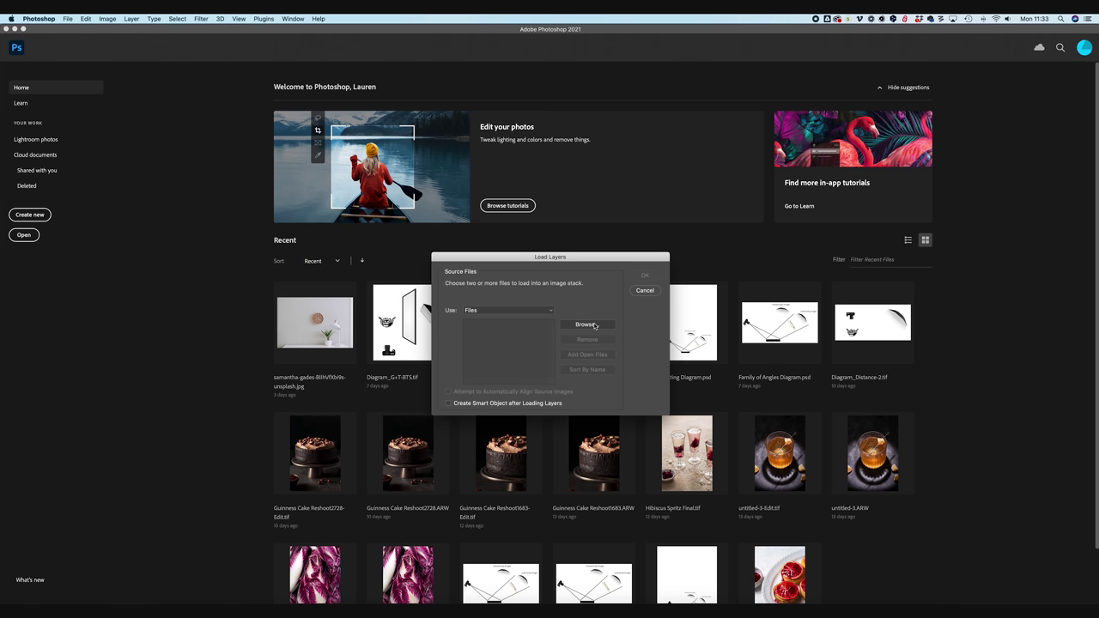
{"action": "left_click", "coordinate": [587, 325]}
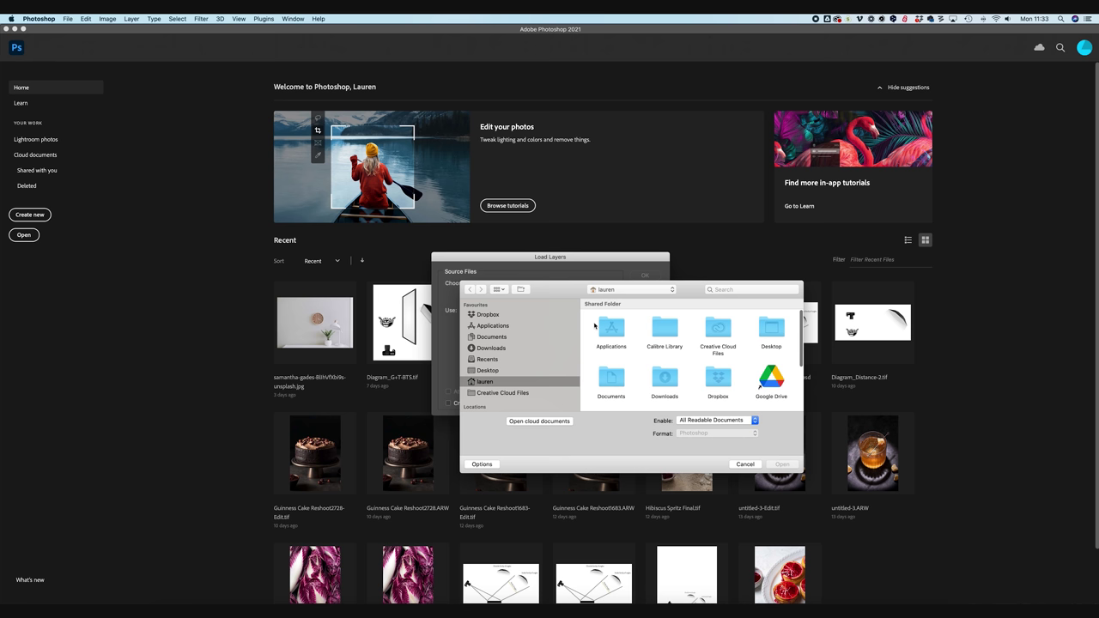
{"action": "scroll", "coordinate": [485, 374], "scroll_direction": "down", "scroll_amount": 2}
{"action": "scroll", "coordinate": [486, 373], "scroll_direction": "down", "scroll_amount": 3}
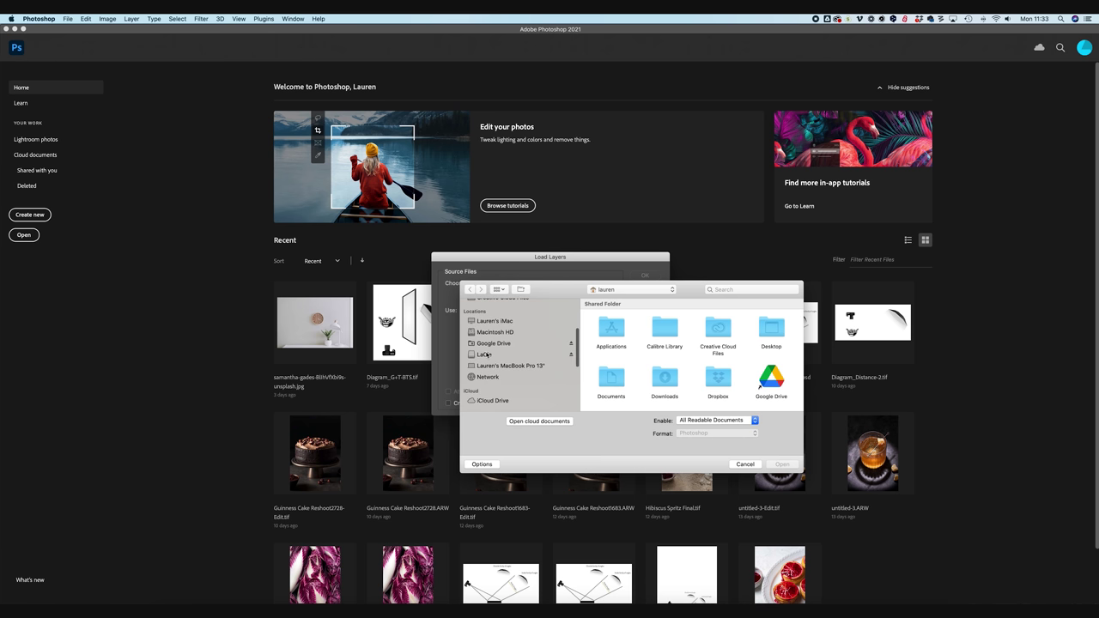
{"action": "left_click", "coordinate": [493, 343]}
{"action": "double_click", "coordinate": [611, 325]}
{"action": "left_click_drag", "start_coordinate": [586, 311], "coordinate": [802, 421]}
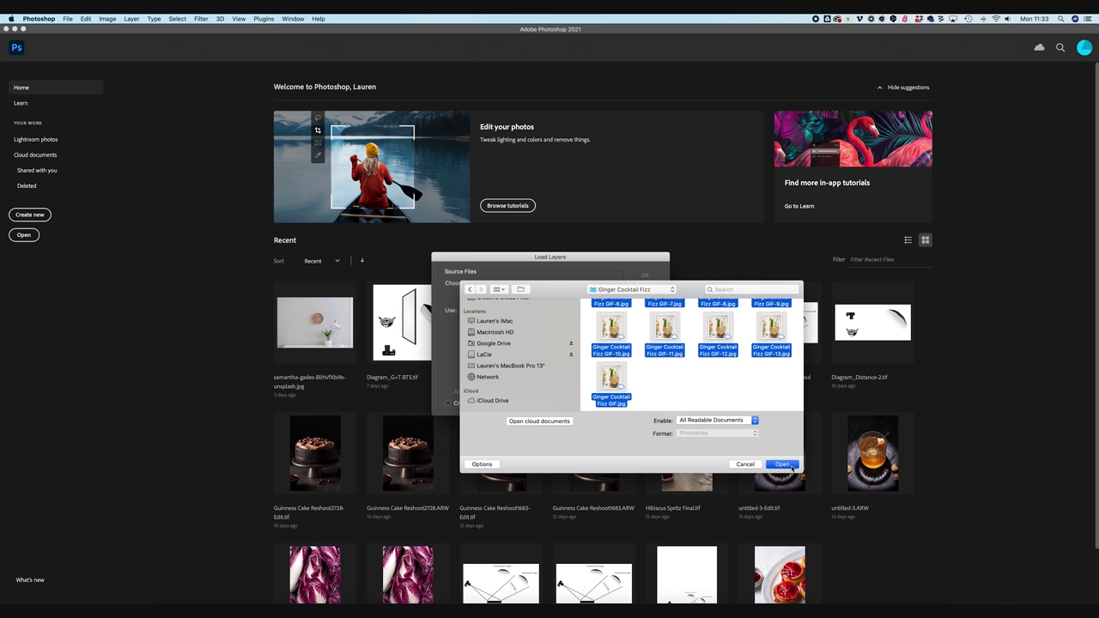
{"action": "left_click", "coordinate": [782, 464]}
- Sort the source files by name and load them as layers
{"action": "scroll", "coordinate": [529, 356], "scroll_direction": "down", "scroll_amount": 3}
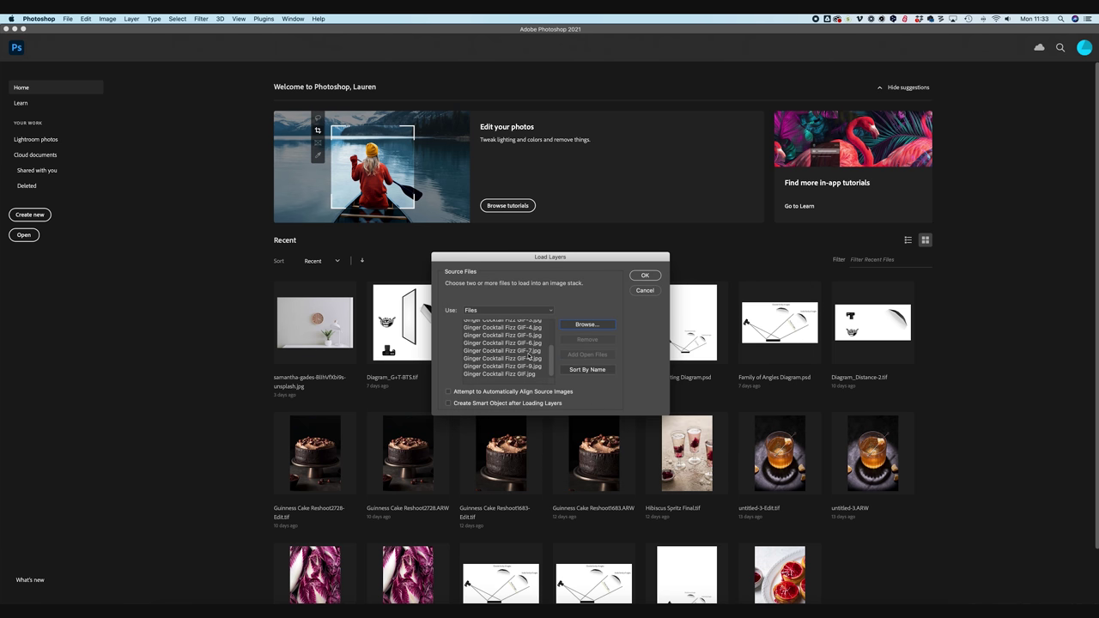
{"action": "left_click", "coordinate": [580, 374]}
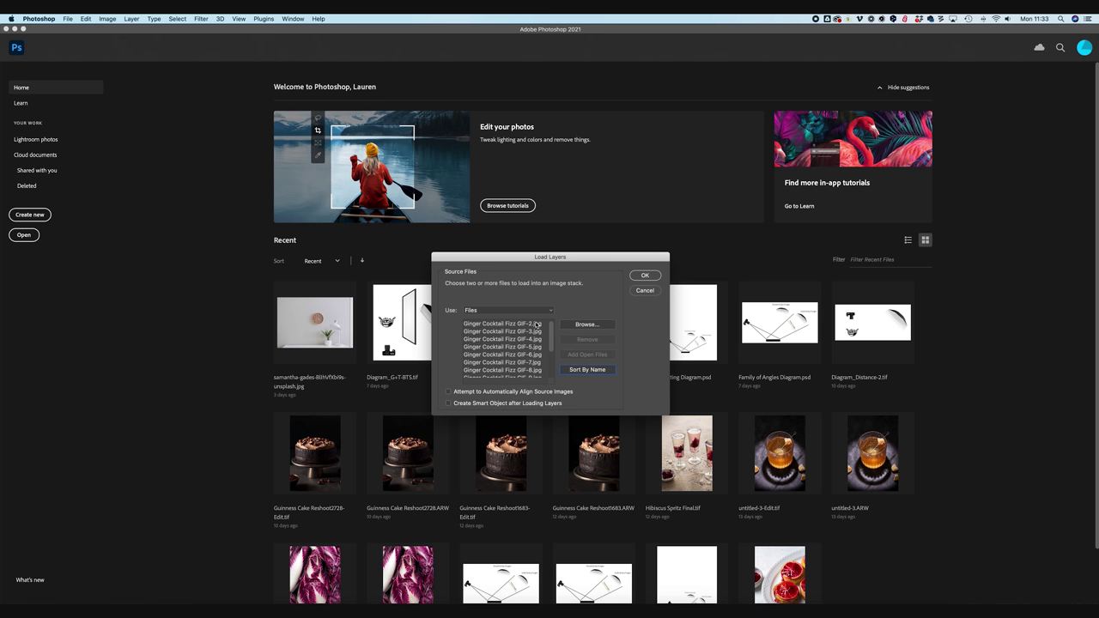
{"action": "scroll", "coordinate": [535, 341], "scroll_direction": "down", "scroll_amount": 2}
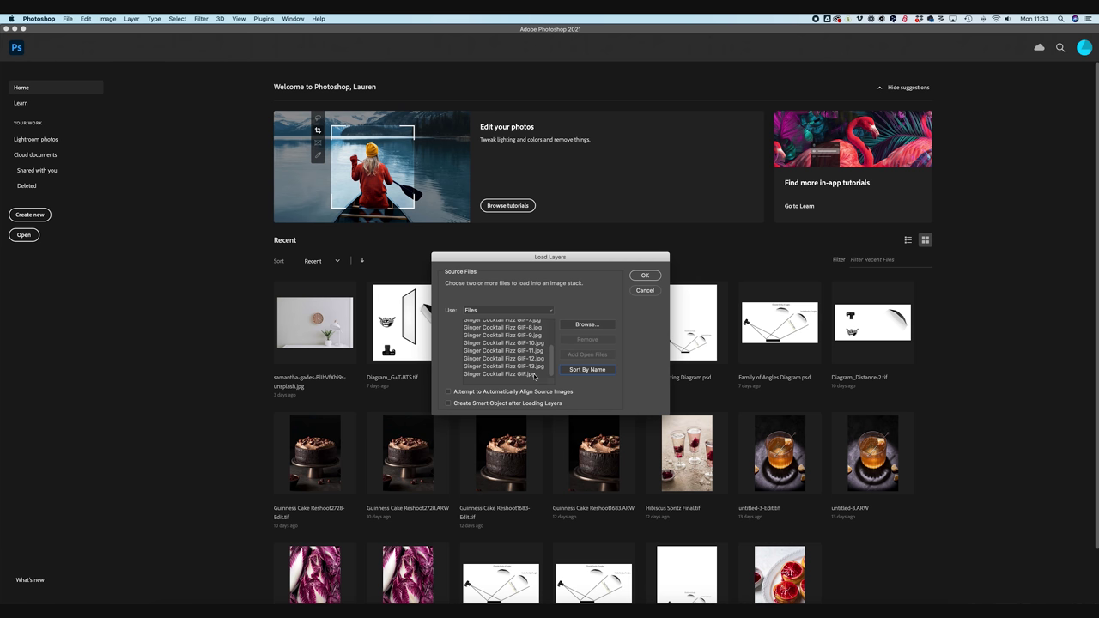
{"action": "left_click", "coordinate": [646, 276]}
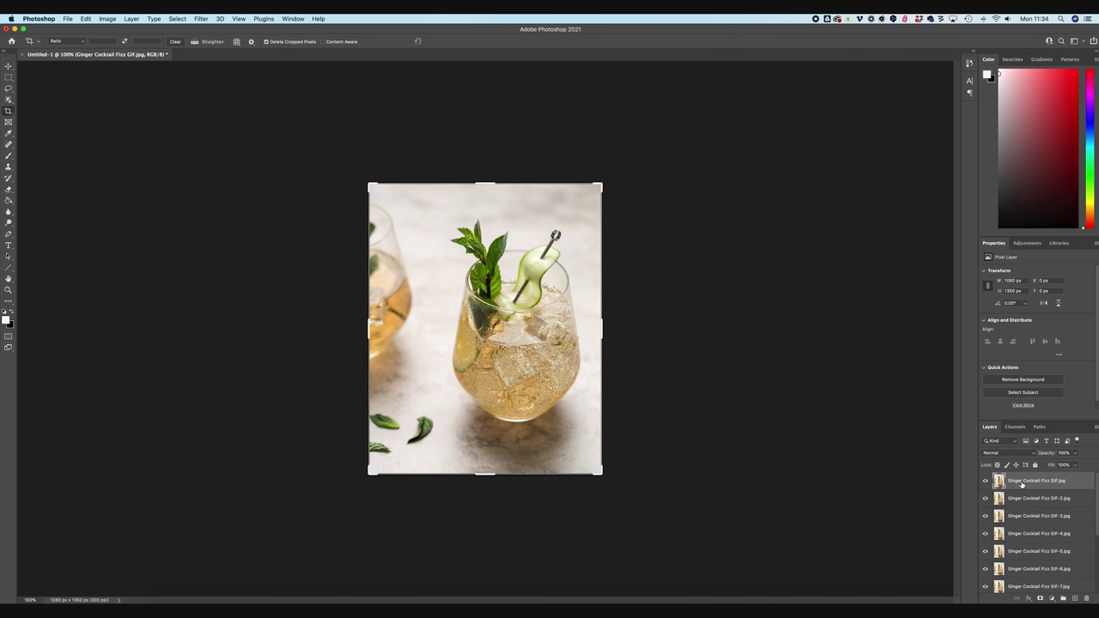
- Check several loaded layers including GIF-8 and GIF-7, then show the Timeline panel
{"action": "scroll", "coordinate": [1071, 493], "scroll_direction": "down", "scroll_amount": 5}
{"action": "left_click", "coordinate": [1047, 573]}
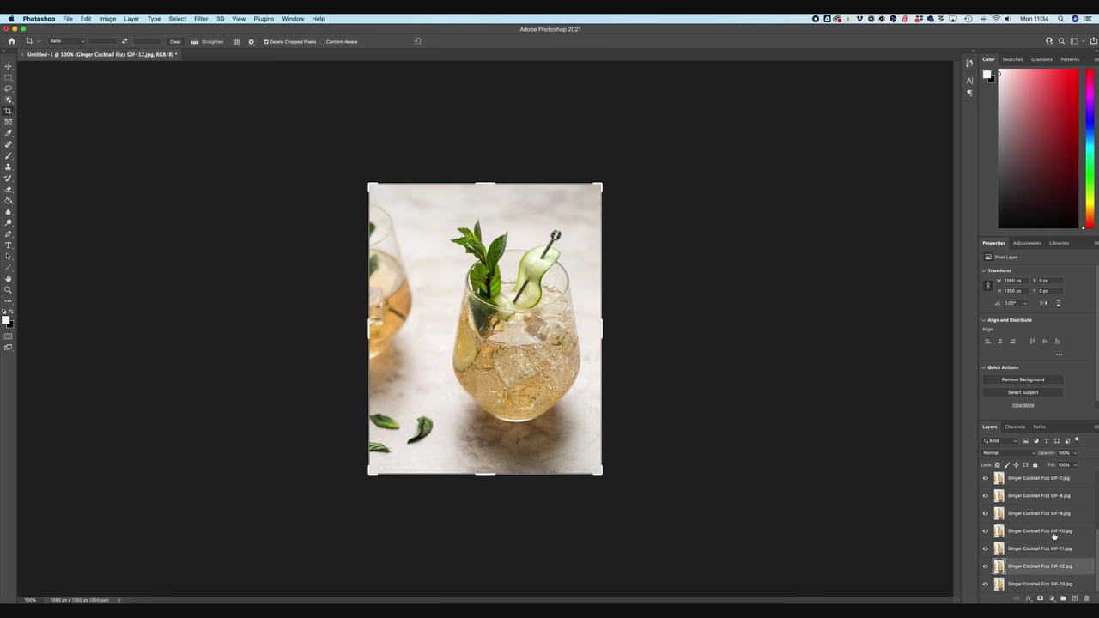
{"action": "left_click", "coordinate": [1054, 534]}
{"action": "left_click", "coordinate": [1043, 496]}
{"action": "left_click", "coordinate": [1039, 478]}
{"action": "scroll", "coordinate": [1039, 479], "scroll_direction": "up", "scroll_amount": 5}
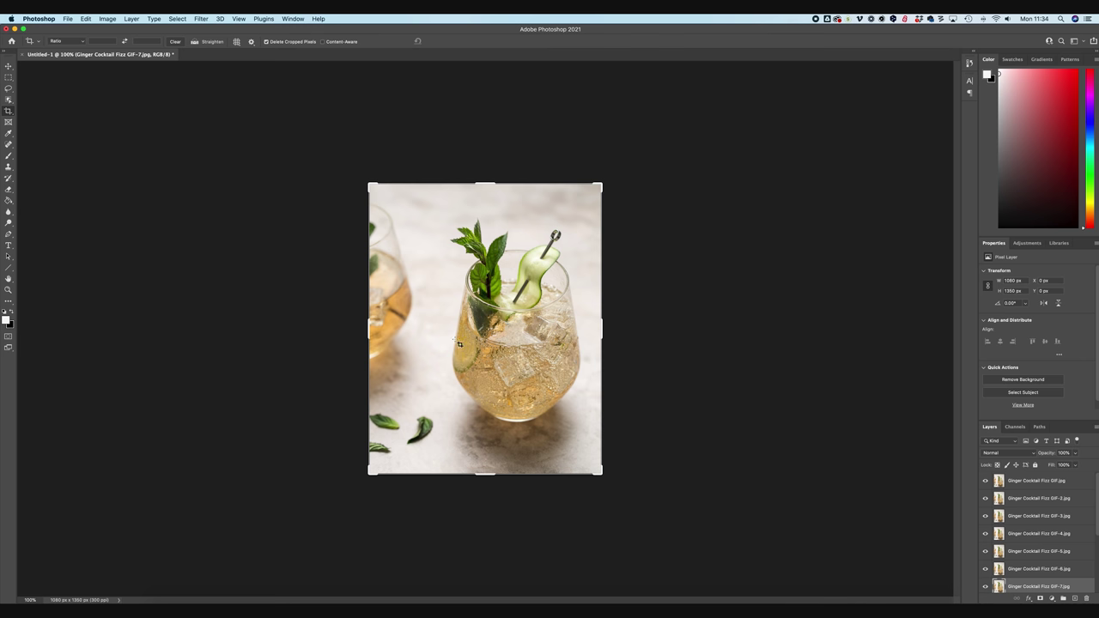
{"action": "left_click", "coordinate": [293, 18]}
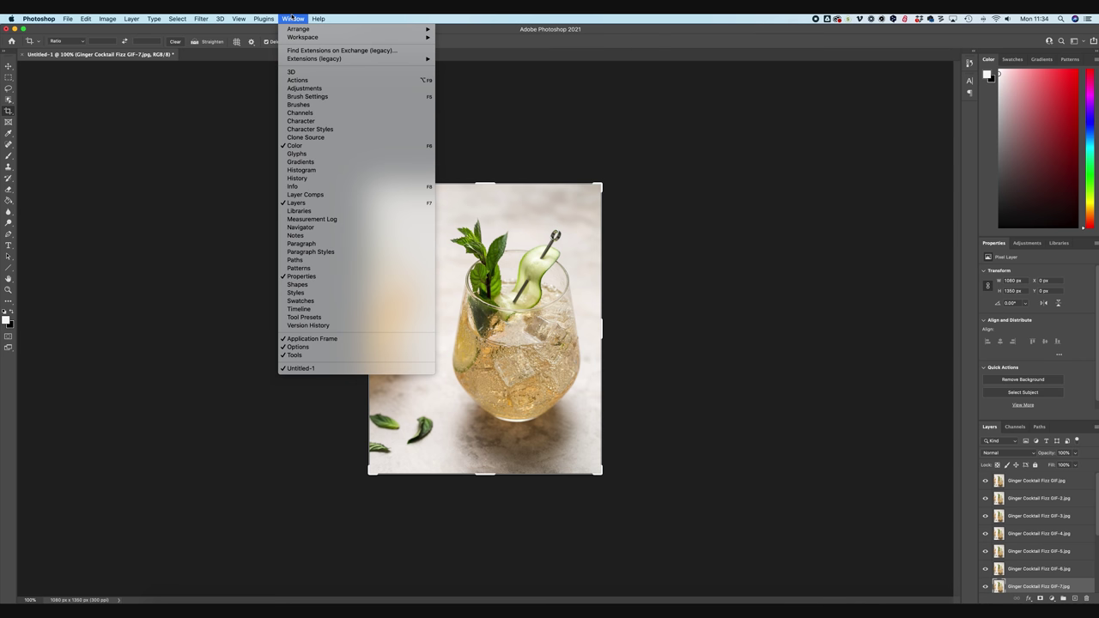
{"action": "left_click", "coordinate": [314, 310]}
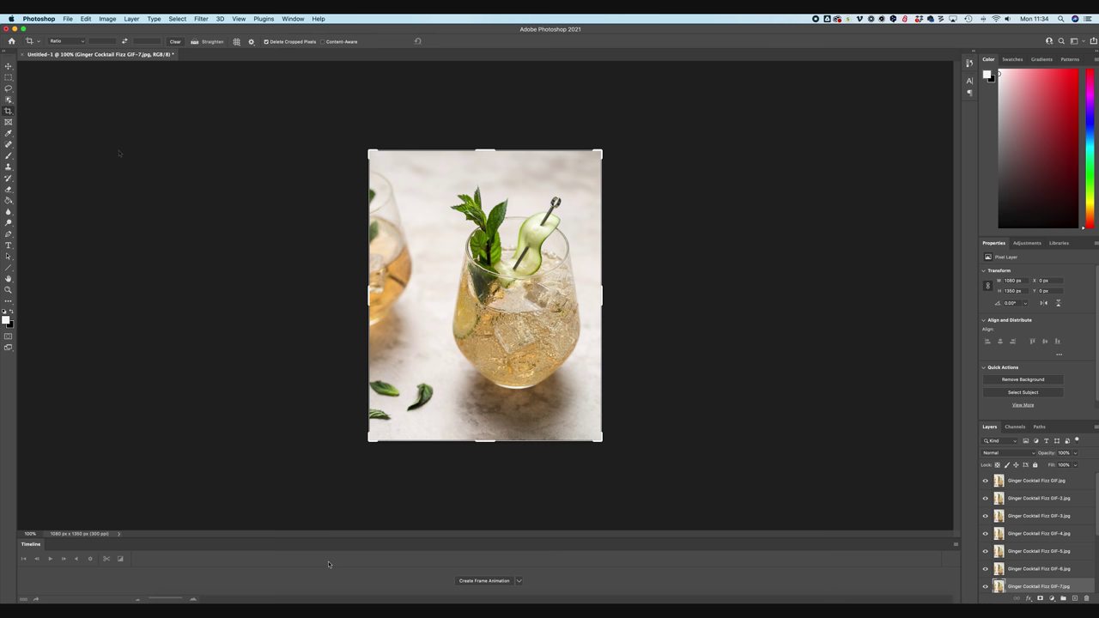
- Create a frame animation, make one frame per cocktail layer, and play the preview
{"action": "key", "text": "v"}
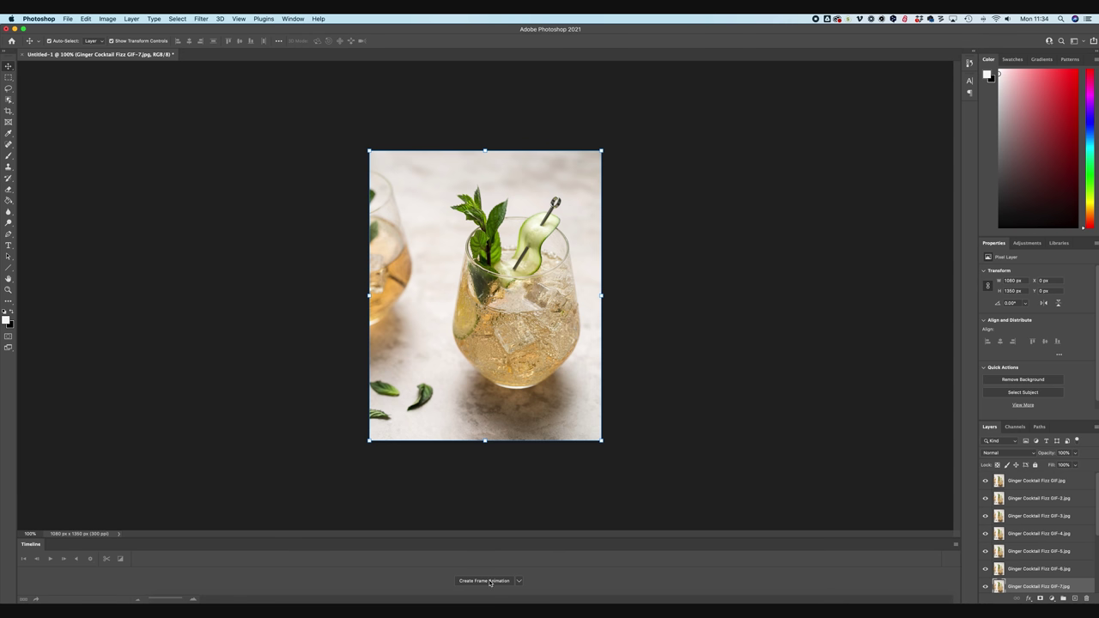
{"action": "left_click", "coordinate": [484, 581]}
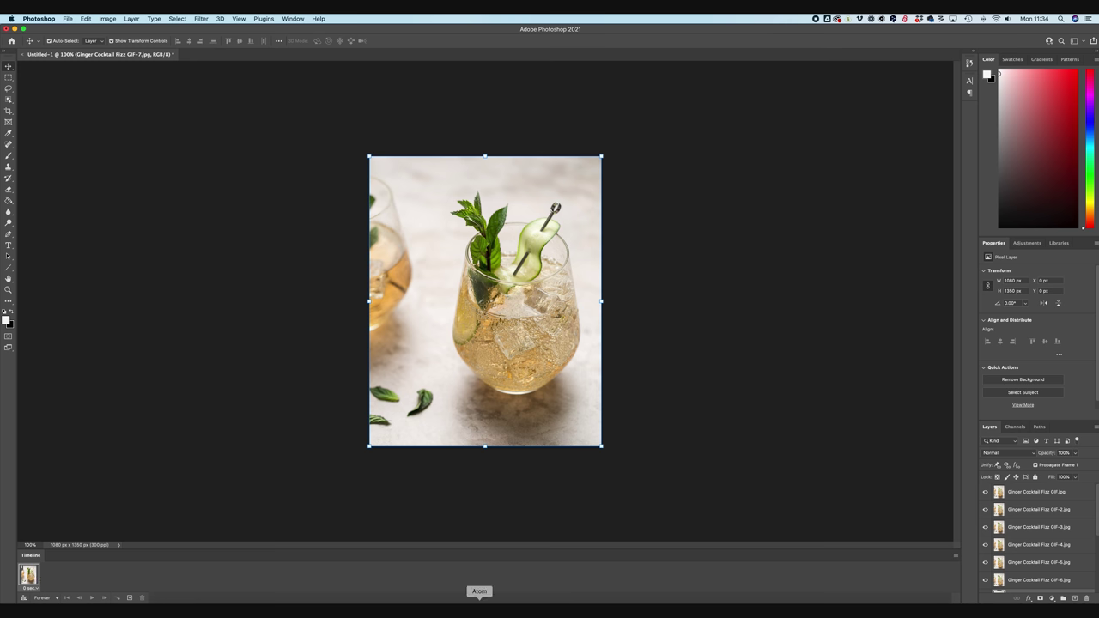
{"action": "left_click", "coordinate": [957, 558]}
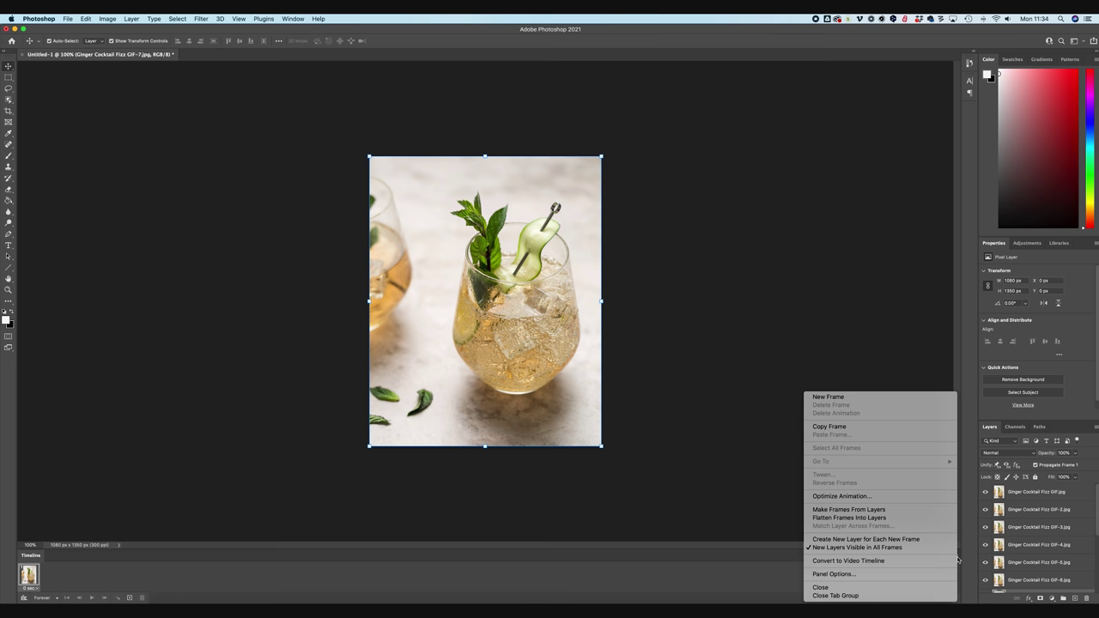
{"action": "left_click", "coordinate": [865, 511]}
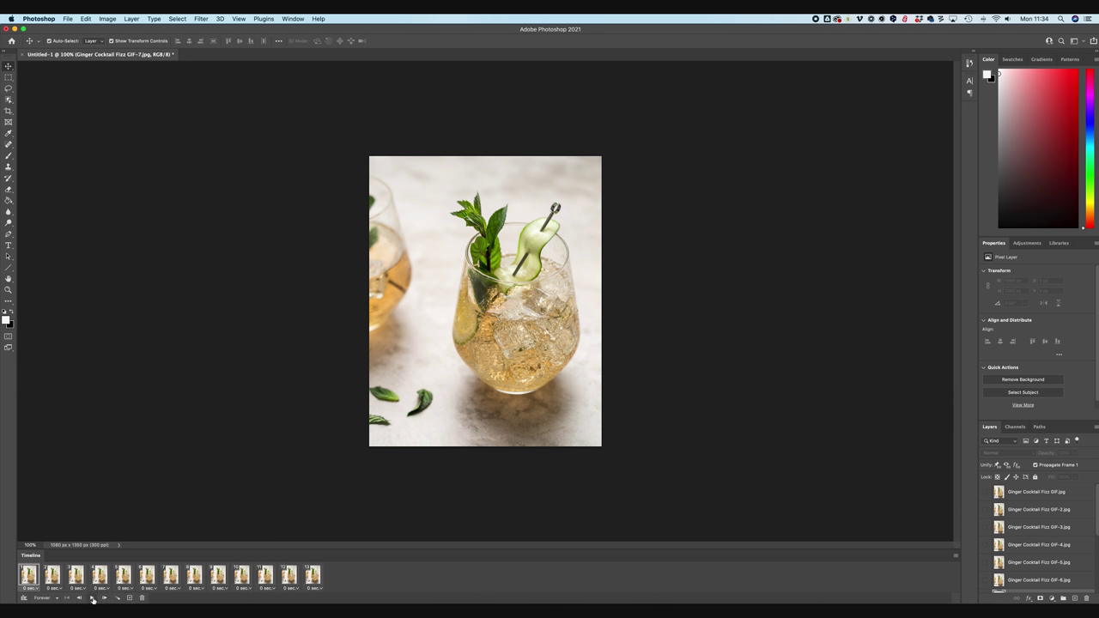
{"action": "left_click", "coordinate": [93, 599]}
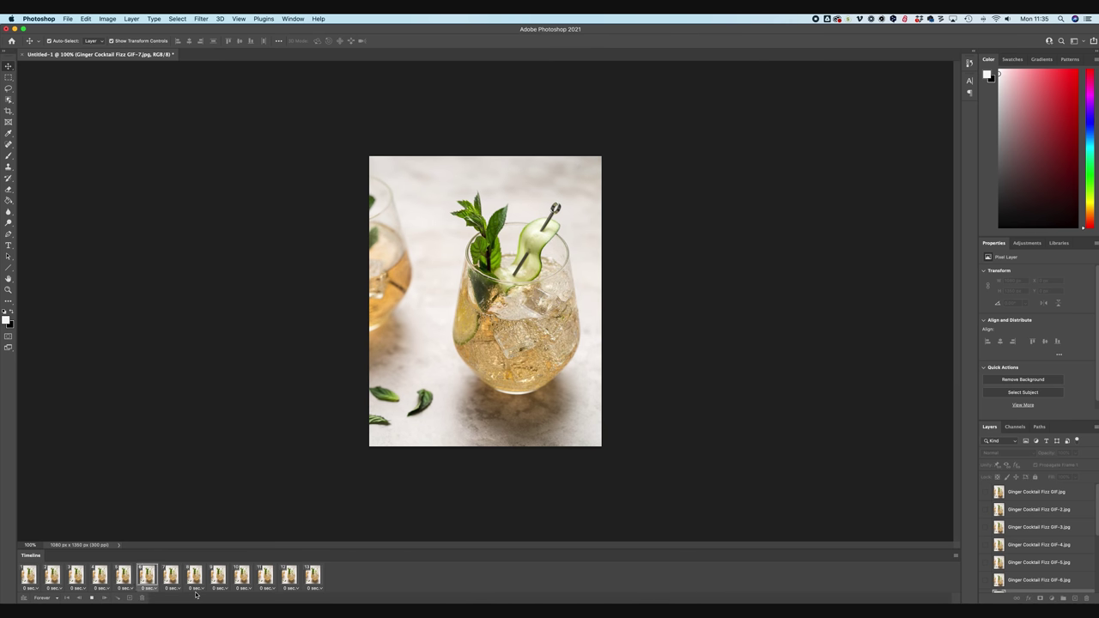
- Give all 13 frames a 0.2 second delay and play the animation to check timing
{"action": "left_click", "coordinate": [91, 599]}
{"action": "left_click", "coordinate": [28, 575]}
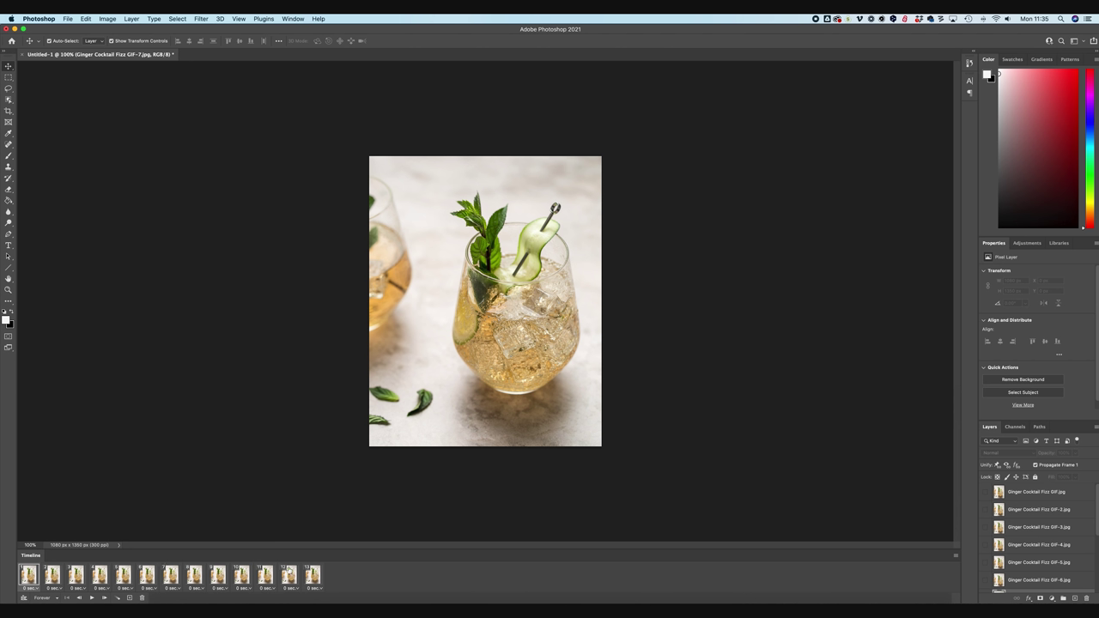
{"action": "left_click", "coordinate": [313, 575], "text": "shift"}
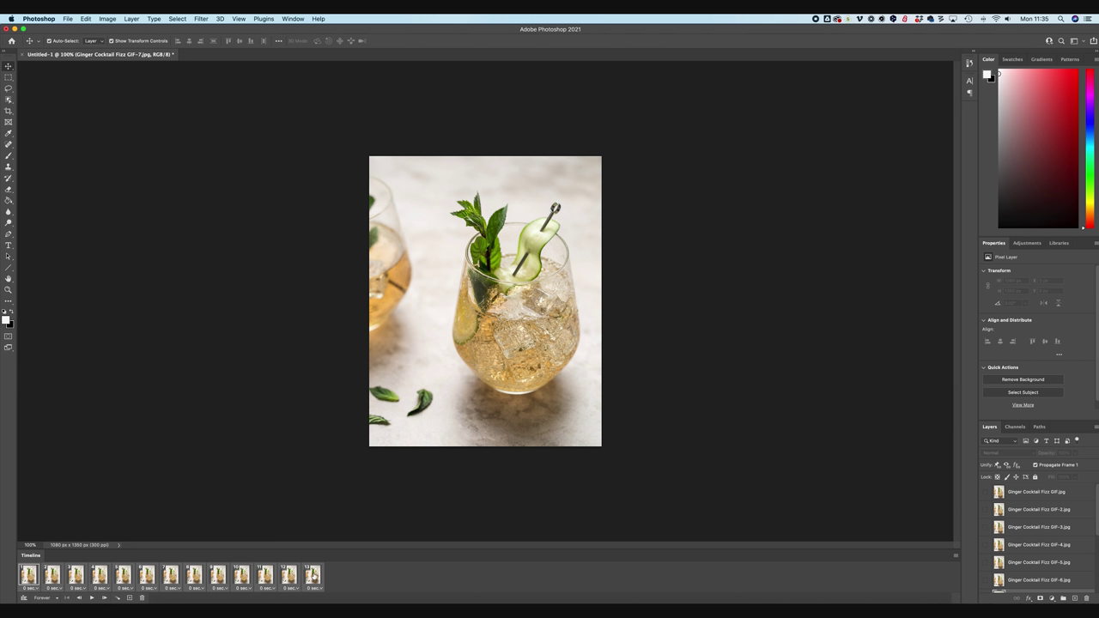
{"action": "left_click", "coordinate": [318, 590]}
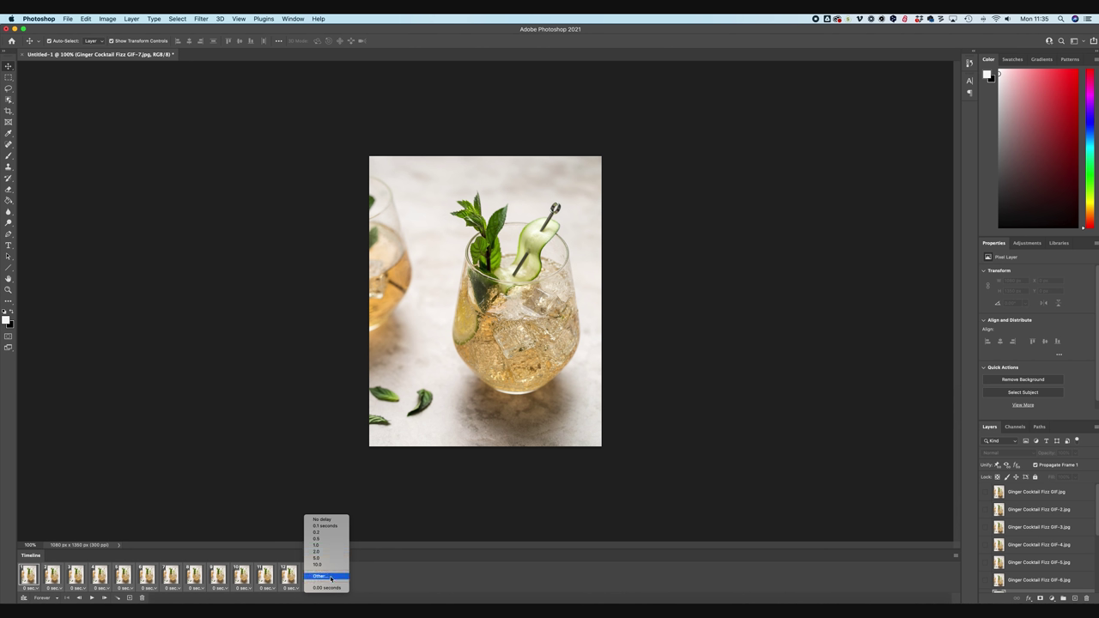
{"action": "left_click", "coordinate": [337, 534]}
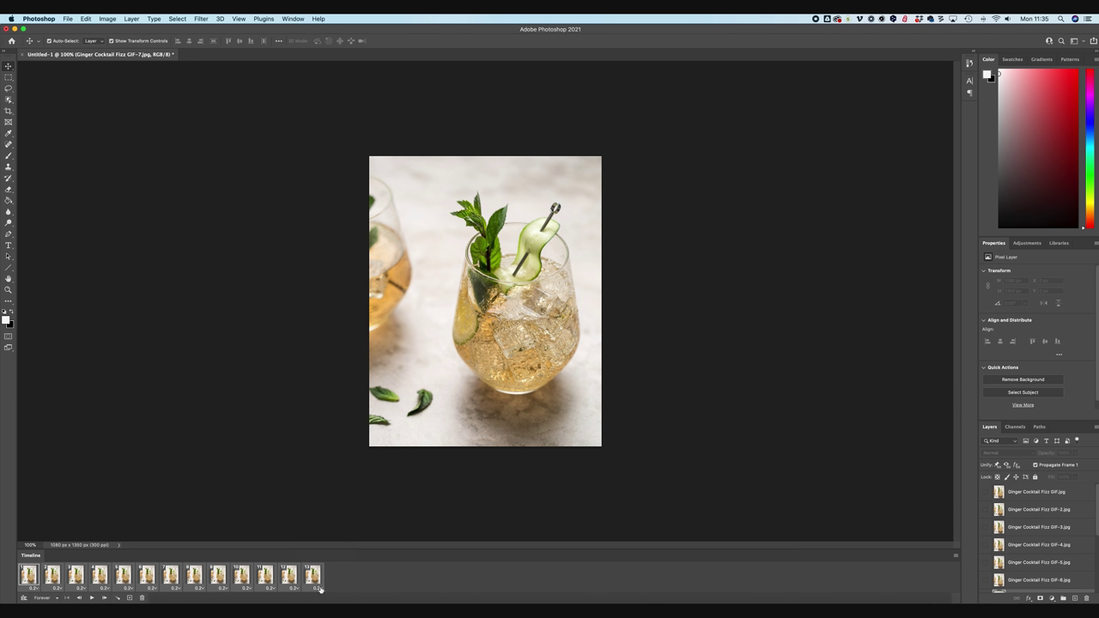
{"action": "left_click", "coordinate": [92, 600]}
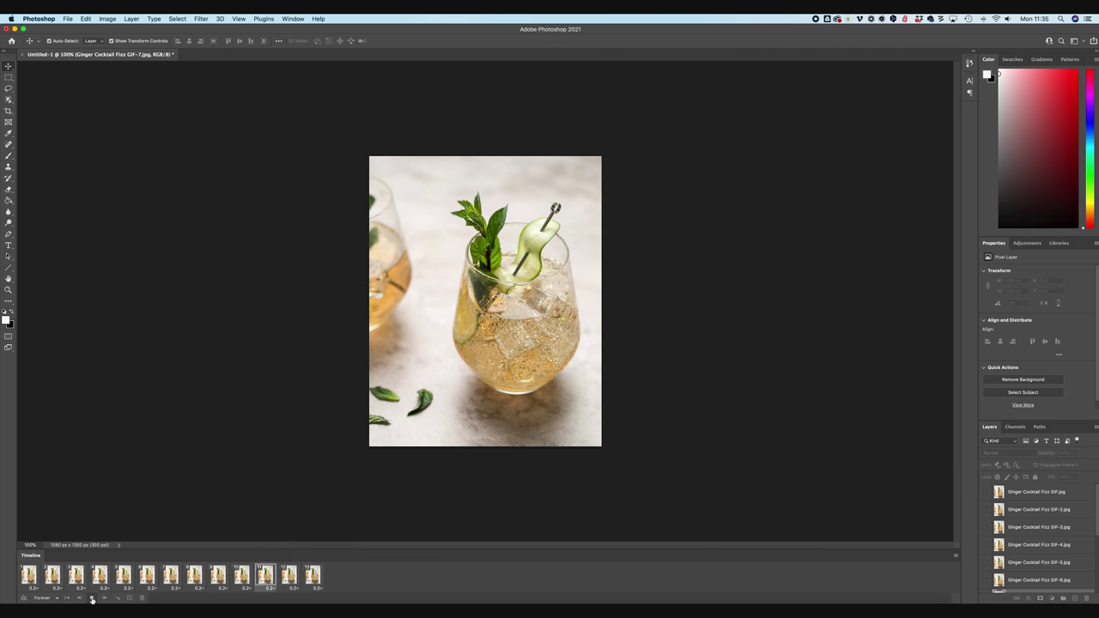
{"action": "left_click", "coordinate": [91, 599]}
- Change all frame delays to 0.1 seconds, preview again, and set looping to Forever
{"action": "left_click", "coordinate": [28, 577]}
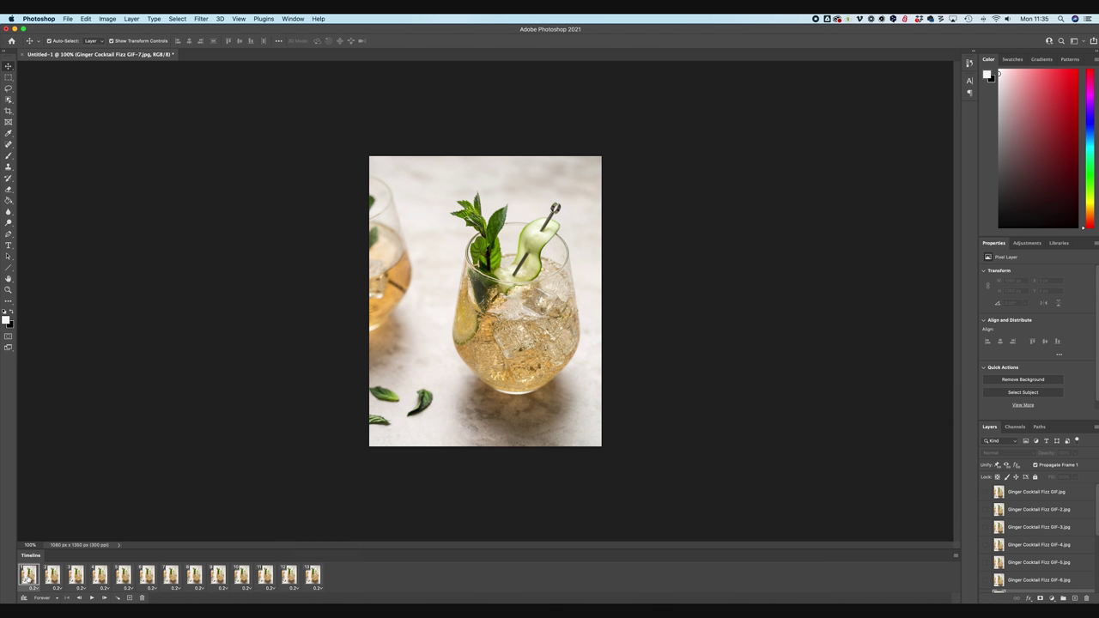
{"action": "left_click", "coordinate": [314, 577], "text": "shift"}
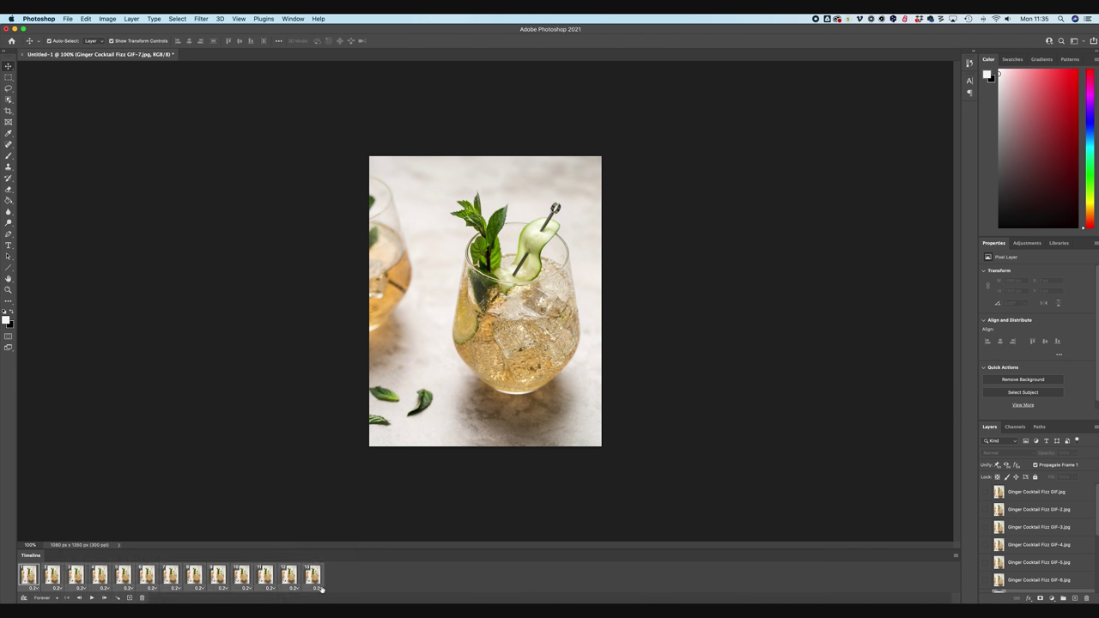
{"action": "left_click", "coordinate": [318, 588]}
{"action": "left_click", "coordinate": [323, 526]}
{"action": "left_click", "coordinate": [93, 599]}
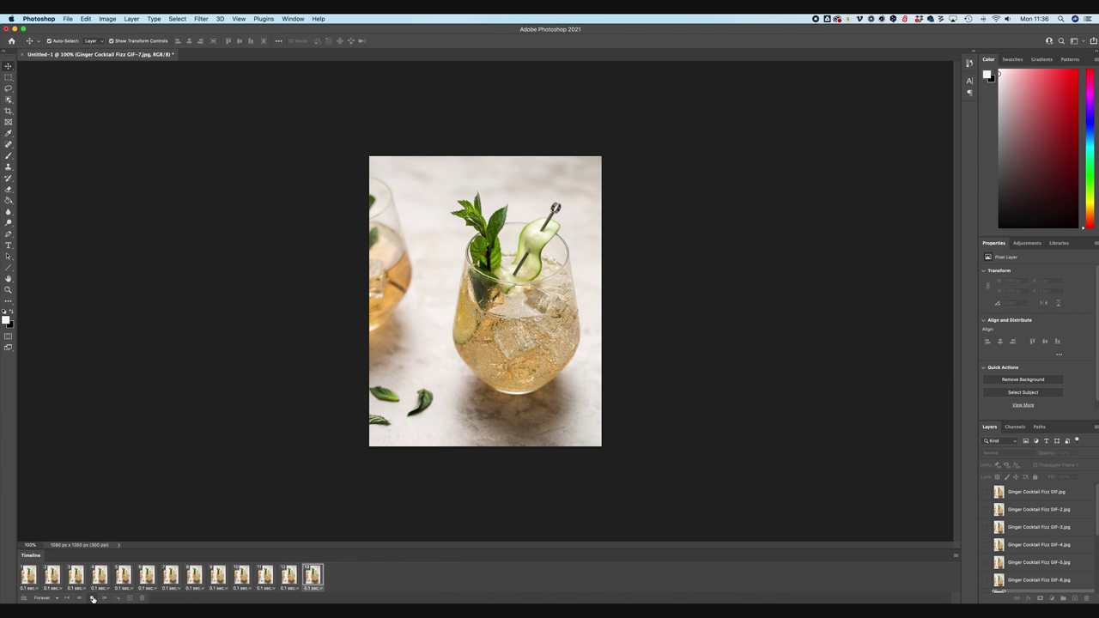
{"action": "left_click", "coordinate": [93, 599]}
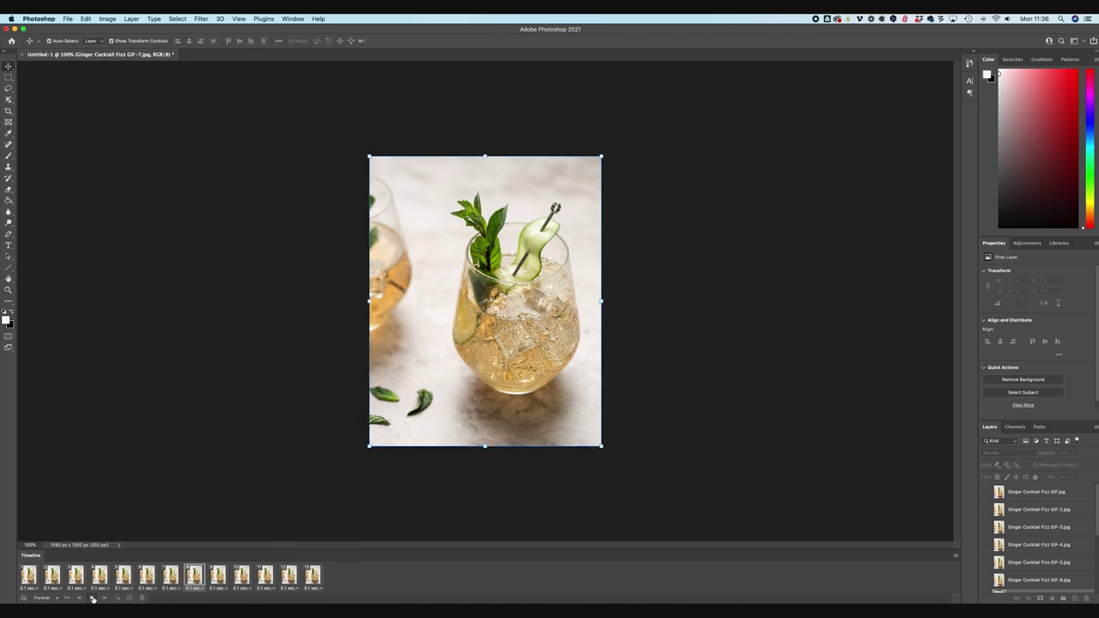
{"action": "left_click", "coordinate": [41, 598]}
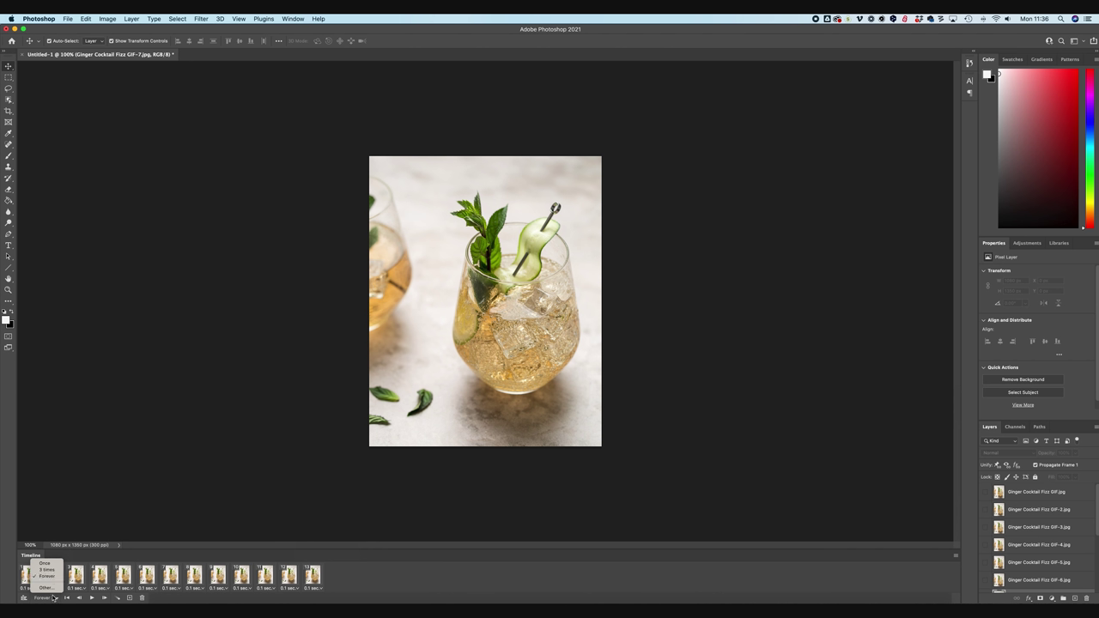
{"action": "left_click", "coordinate": [53, 578]}
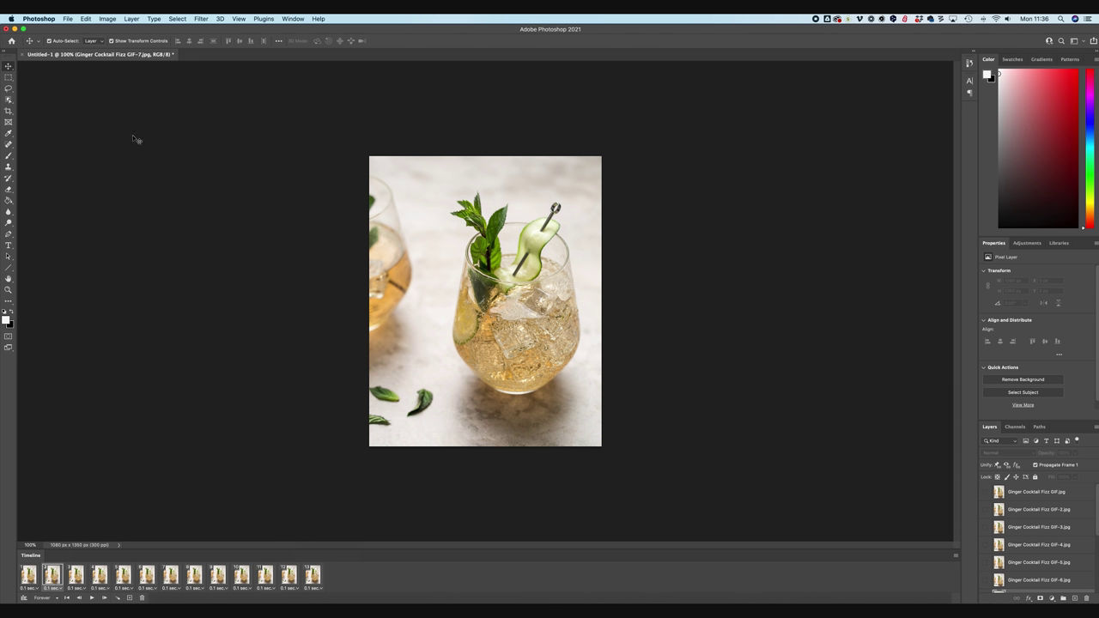
- Open File > Export > Save for Web (Legacy) and leave the format on GIF
{"action": "left_click", "coordinate": [67, 18]}
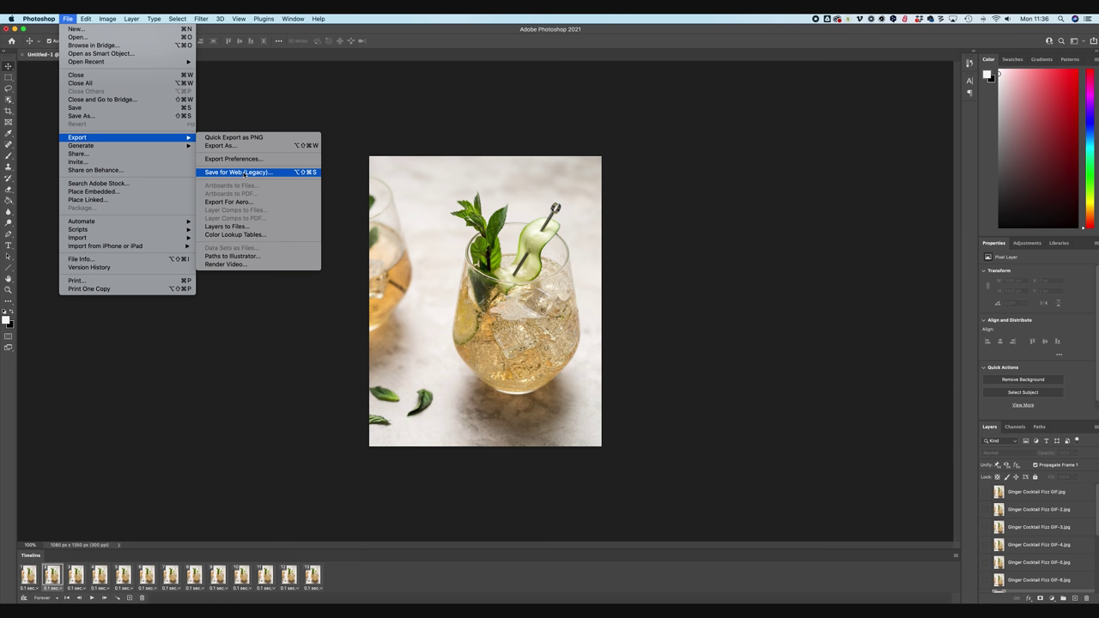
{"action": "left_click", "coordinate": [243, 173]}
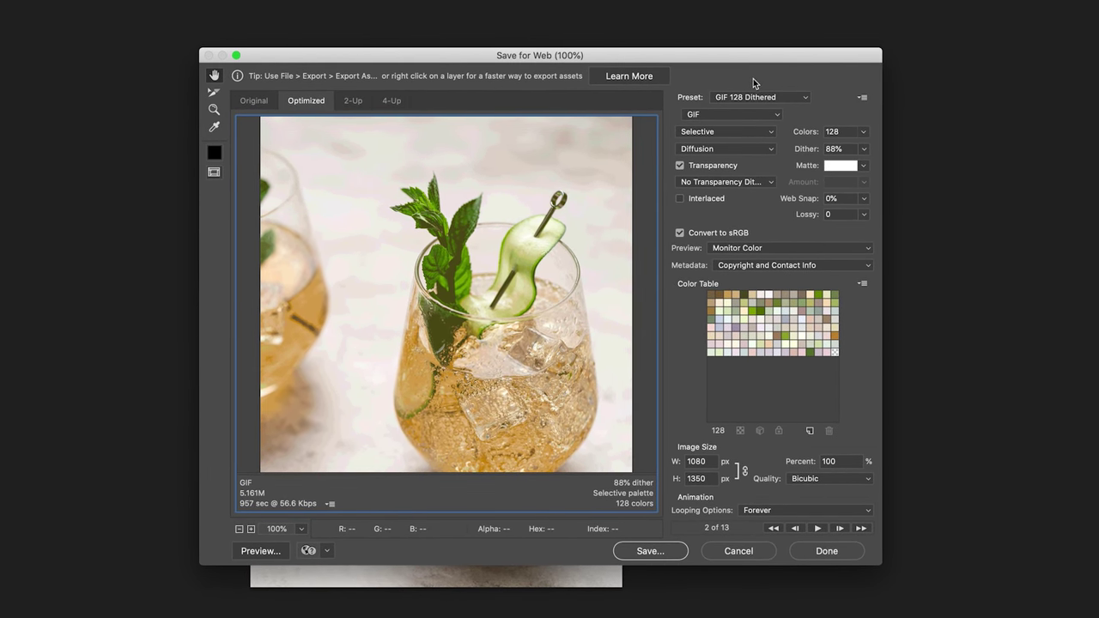
{"action": "left_click", "coordinate": [747, 113]}
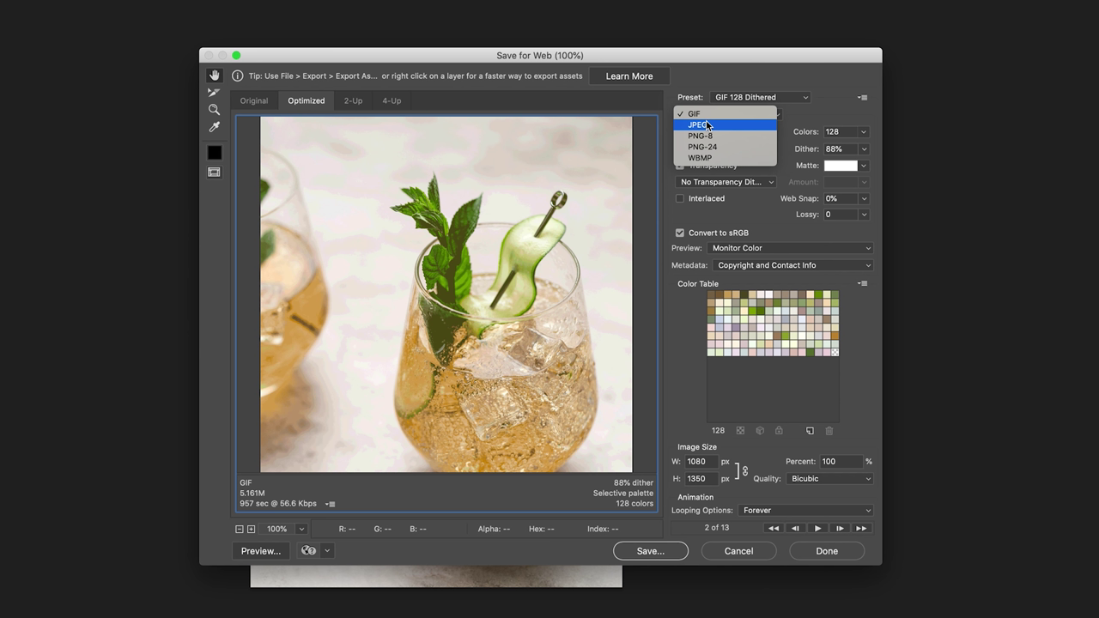
{"action": "left_click", "coordinate": [835, 79]}
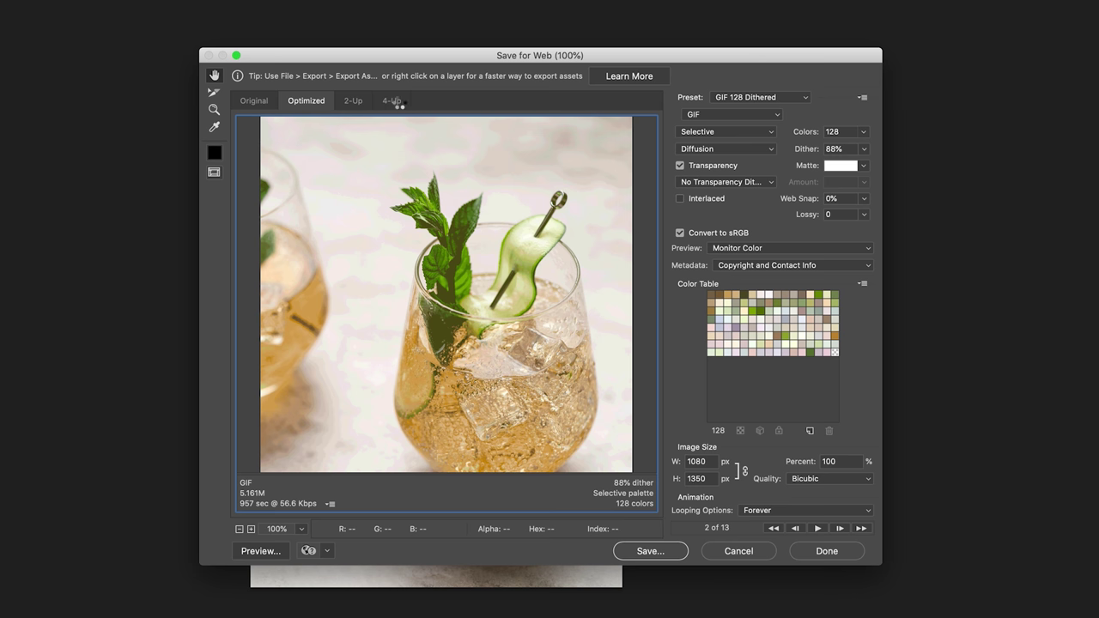
- Compare the 4-Up previews and pick the GIF 64 Dithered version, checking the glass and ice detail
{"action": "left_click", "coordinate": [395, 101]}
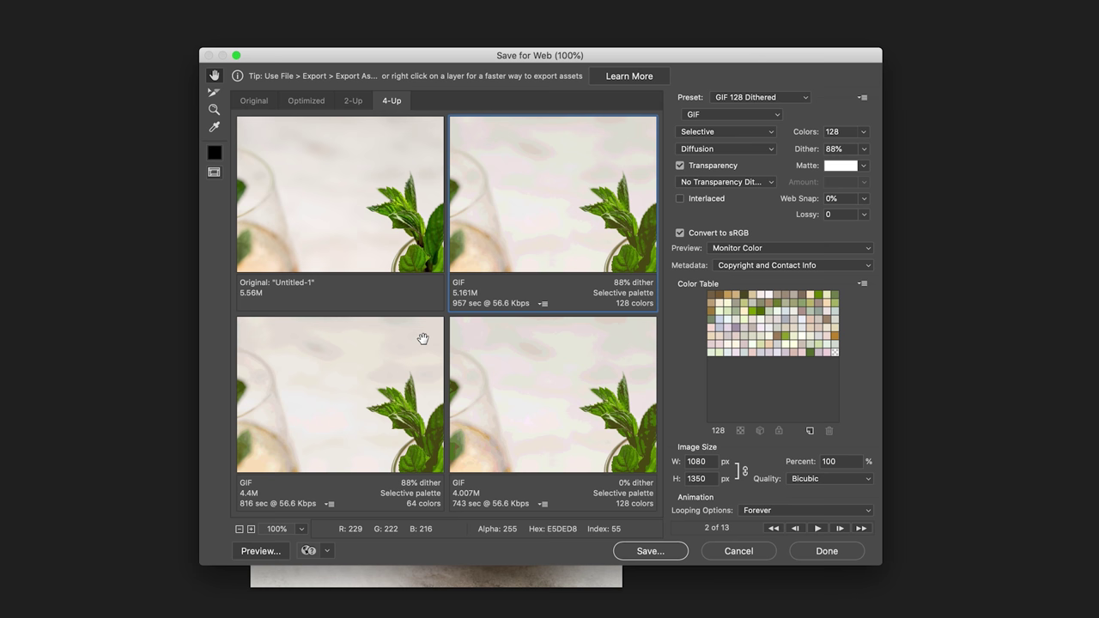
{"action": "left_click", "coordinate": [309, 331]}
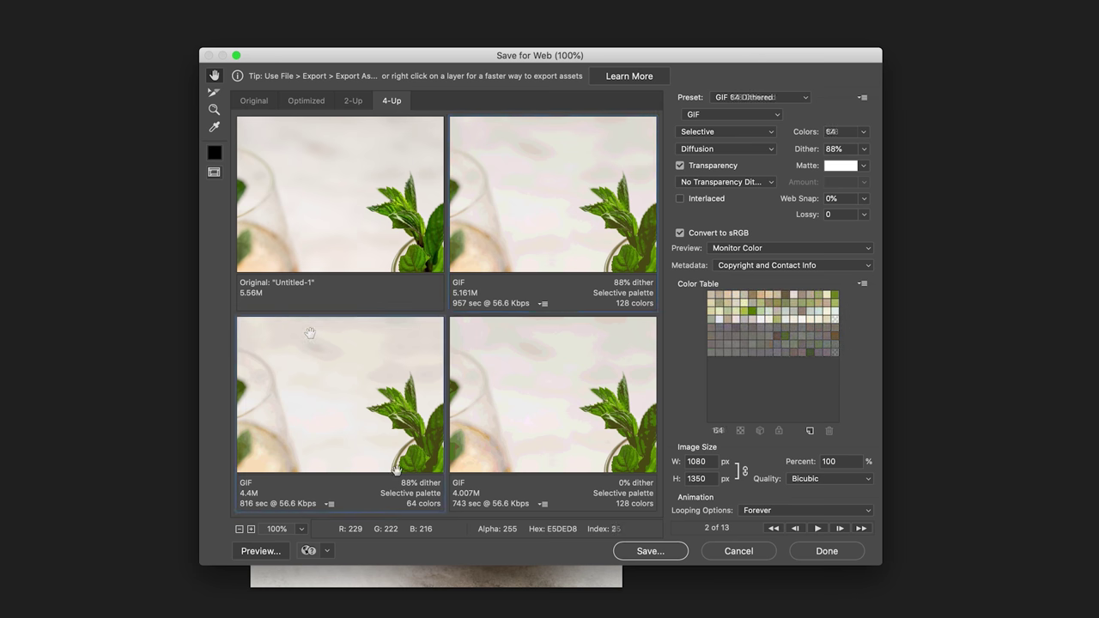
{"action": "mouse_move", "coordinate": [407, 462]}
{"action": "left_mouse_down"}
{"action": "mouse_move", "coordinate": [368, 441]}
{"action": "mouse_move", "coordinate": [273, 296]}
{"action": "left_mouse_up"}
{"action": "mouse_move", "coordinate": [381, 440]}
{"action": "left_mouse_down"}
{"action": "mouse_move", "coordinate": [361, 404]}
{"action": "mouse_move", "coordinate": [363, 447]}
{"action": "mouse_move", "coordinate": [365, 433]}
{"action": "left_mouse_up"}
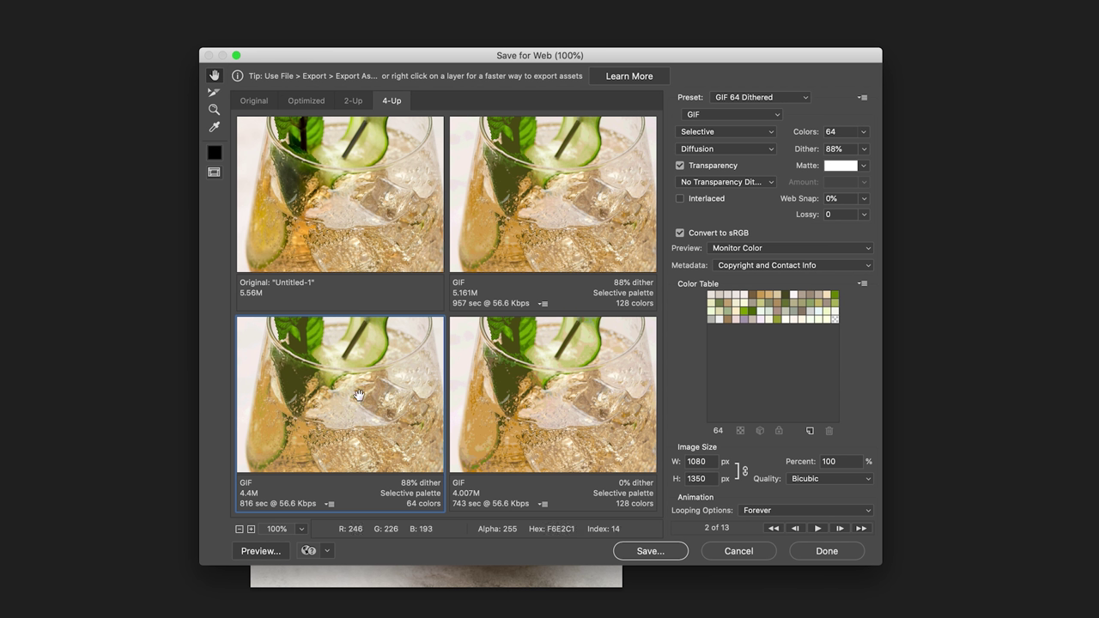
- Save the optimized GIF as Ginger Cocktail Final.gif in the Google Drive Ginger Cocktail Fizz folder
{"action": "left_click", "coordinate": [654, 555]}
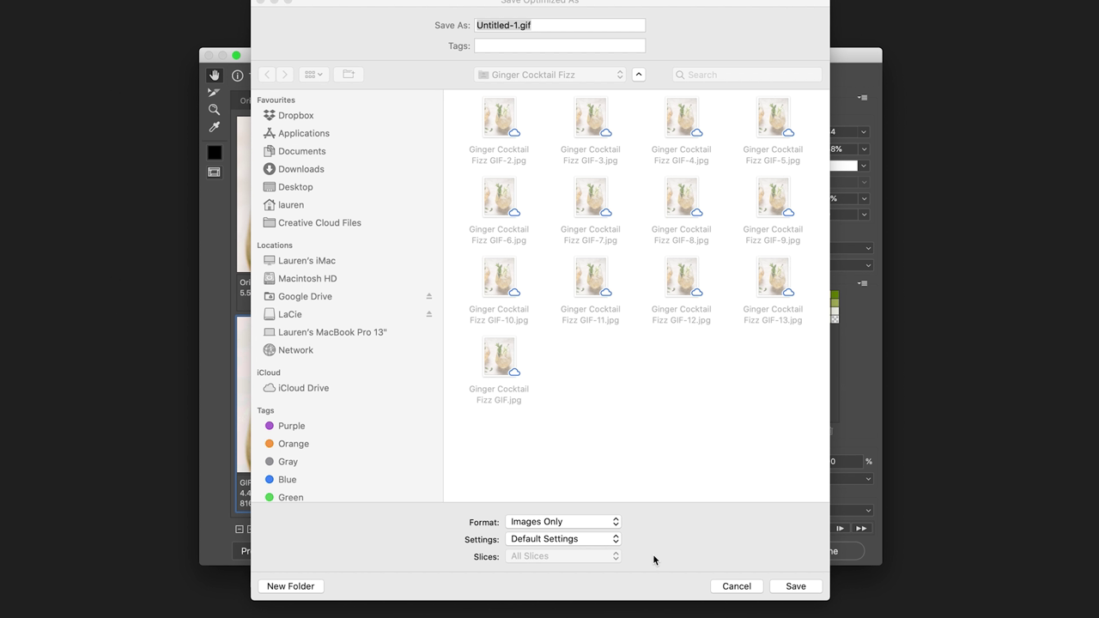
{"action": "left_click", "coordinate": [304, 296]}
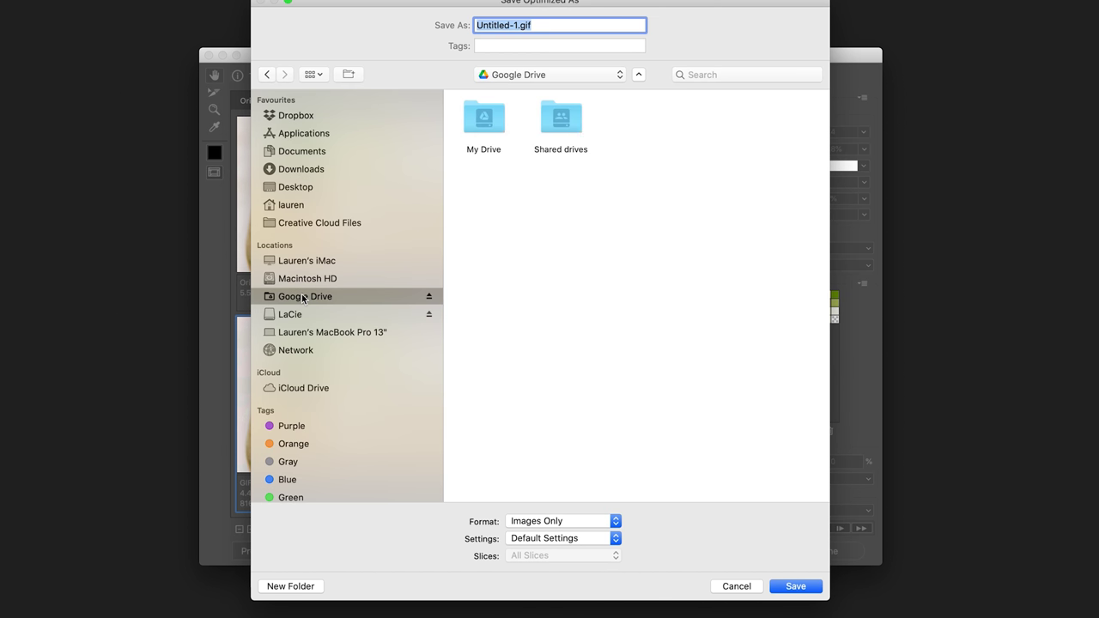
{"action": "double_click", "coordinate": [490, 117]}
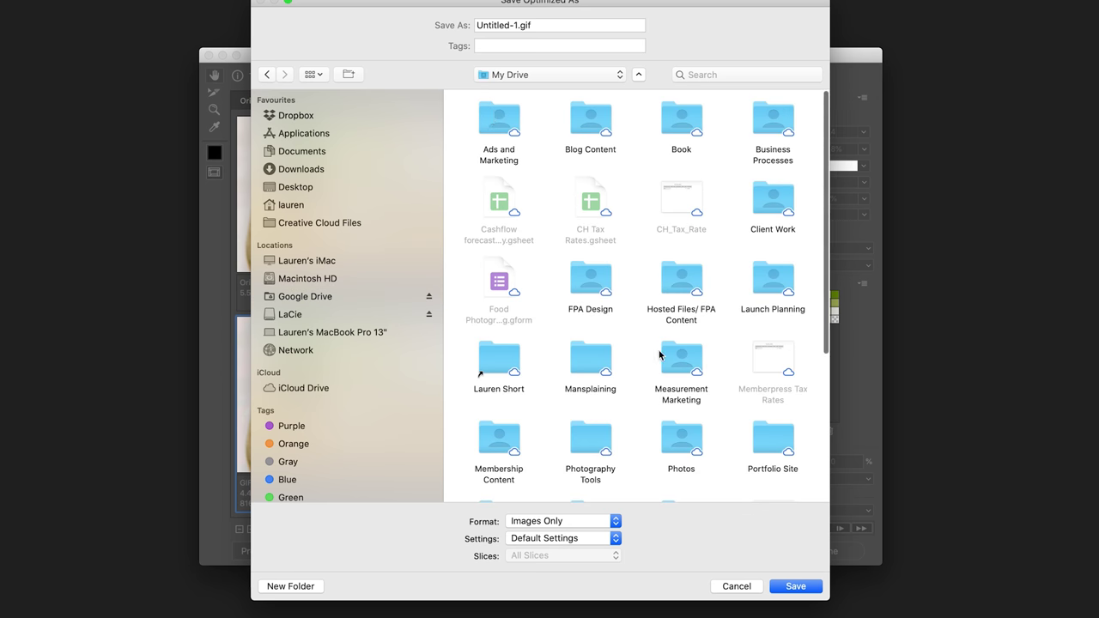
{"action": "double_click", "coordinate": [494, 361]}
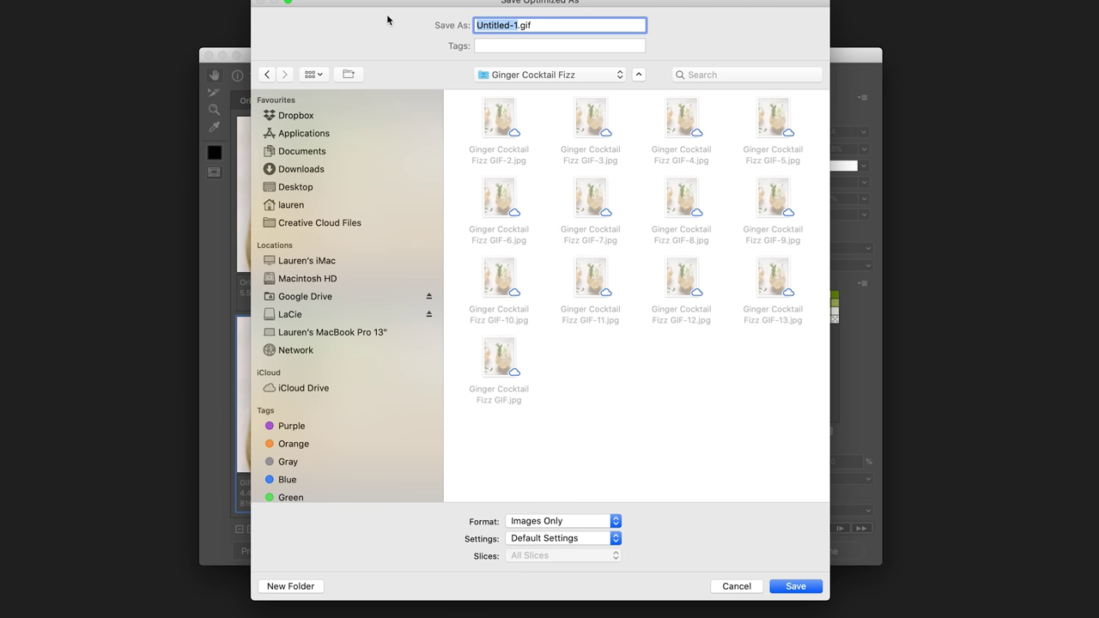
{"action": "type", "text": "Ginger co"}
{"action": "key", "text": "BackSpace"}
{"action": "key", "text": "BackSpace"}
{"action": "type", "text": "Cocktail Fin"}
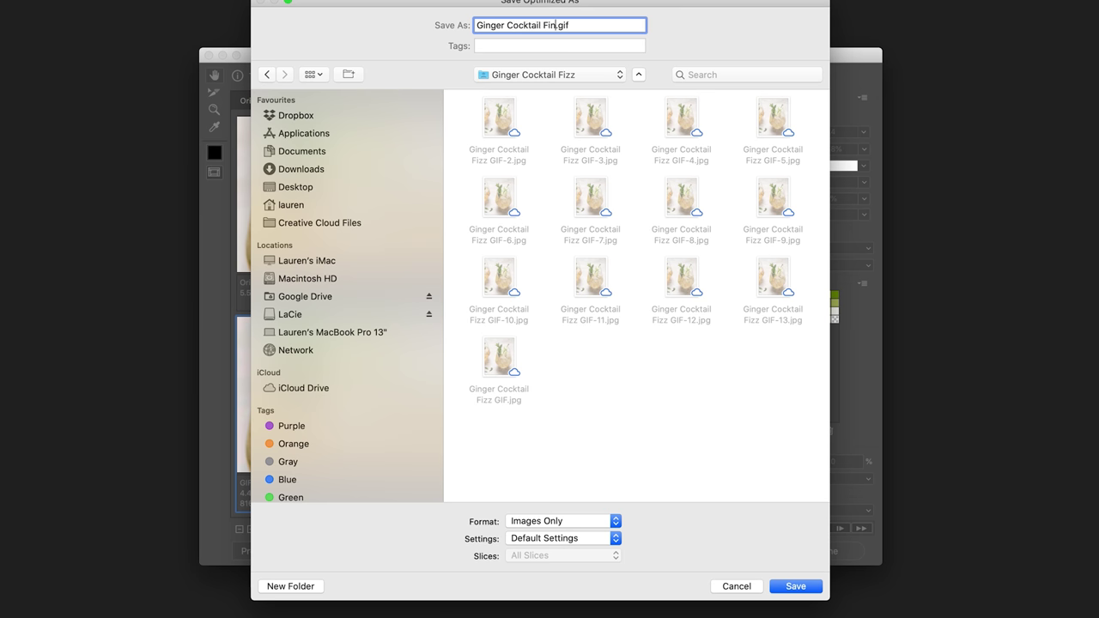
{"action": "type", "text": "al"}
{"action": "left_click", "coordinate": [799, 586]}
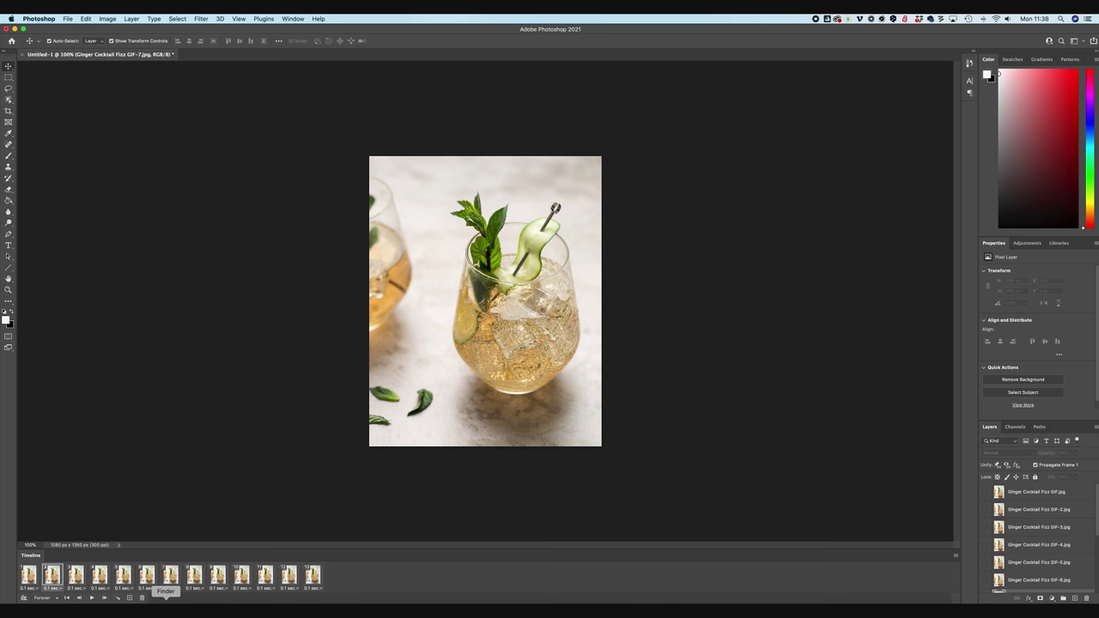
- In the Ginger Cocktail Fizz folder, bring up the Open With app list for Ginger-Cocktail-Final.gif
{"action": "left_click", "coordinate": [166, 605]}
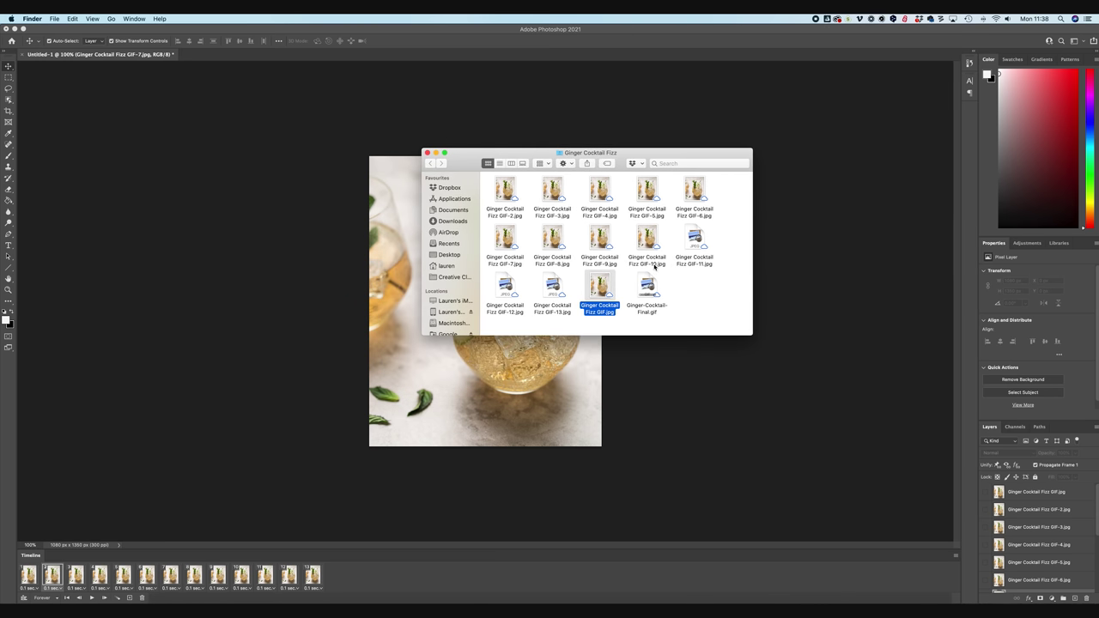
{"action": "left_click", "coordinate": [651, 285]}
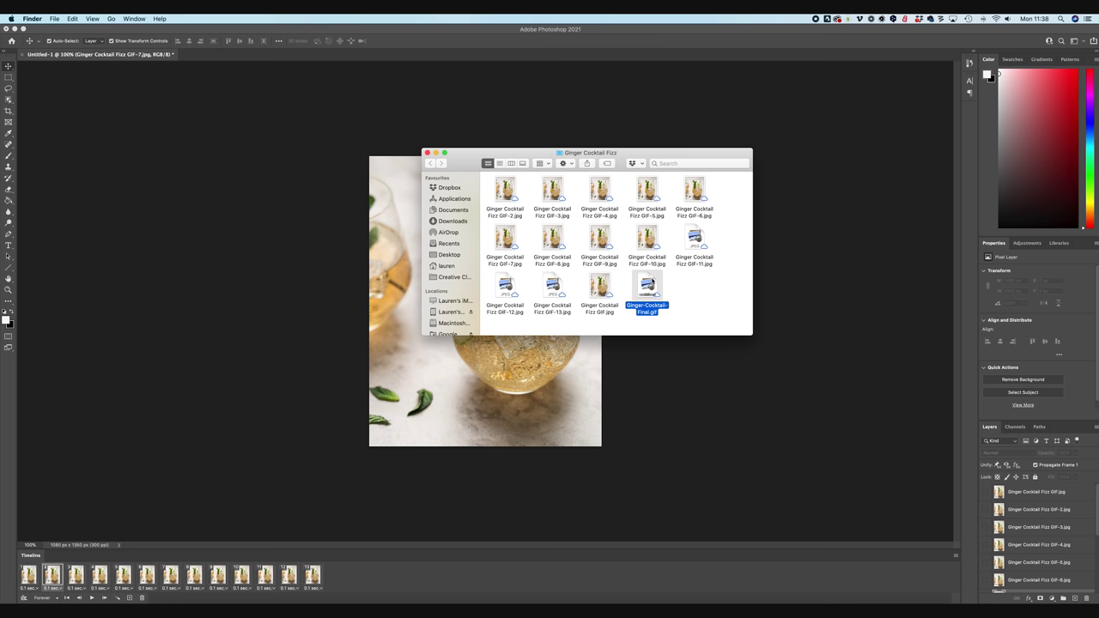
{"action": "right_click", "coordinate": [651, 284]}
{"action": "key", "text": "Escape"}
{"action": "right_click", "coordinate": [650, 285]}
{"action": "mouse_move", "coordinate": [700, 297]}
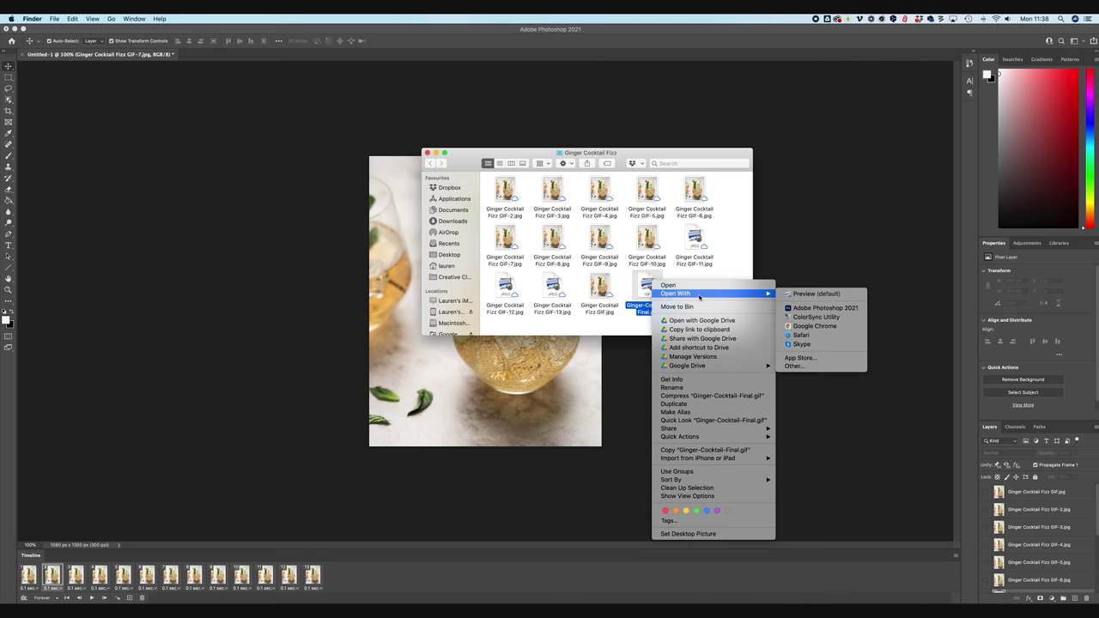
- Open Ginger-Cocktail-Final.gif in Google Chrome to watch the cocktail animation
{"action": "left_click", "coordinate": [815, 328]}
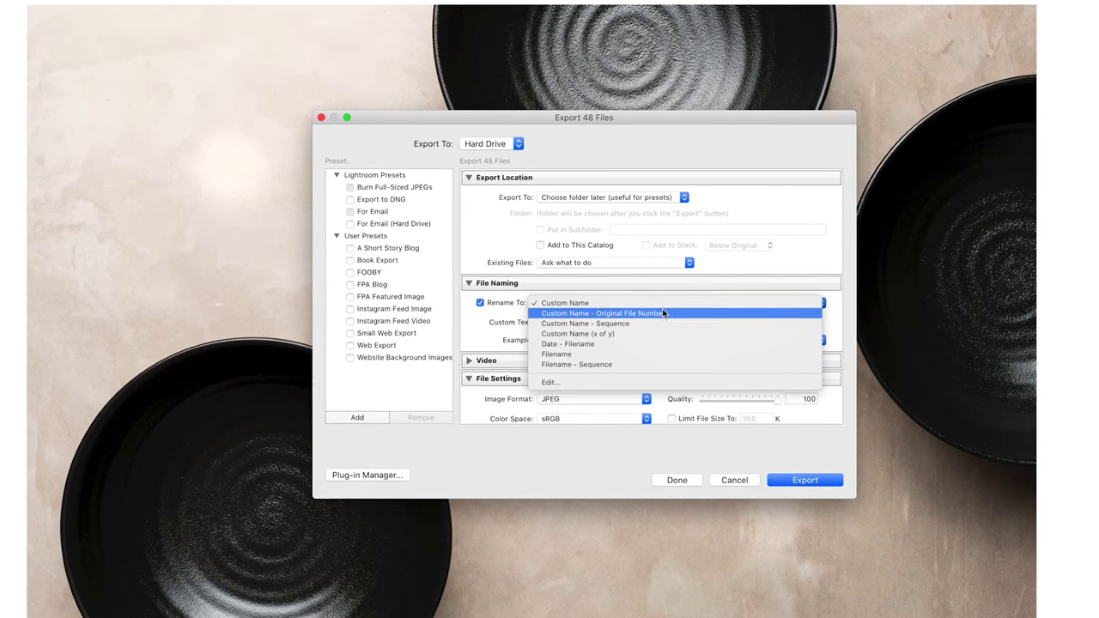
- Export the 48 photos with Custom Name - Sequence naming into a new Noodle Bowl Layers folder
{"action": "left_click", "coordinate": [582, 324]}
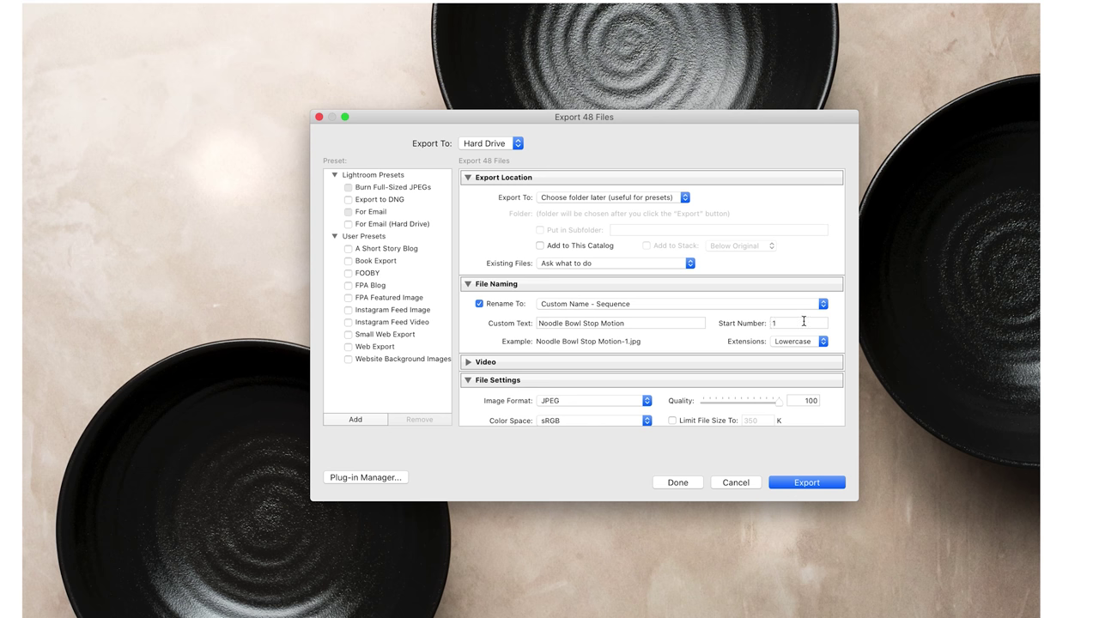
{"action": "left_click", "coordinate": [800, 480]}
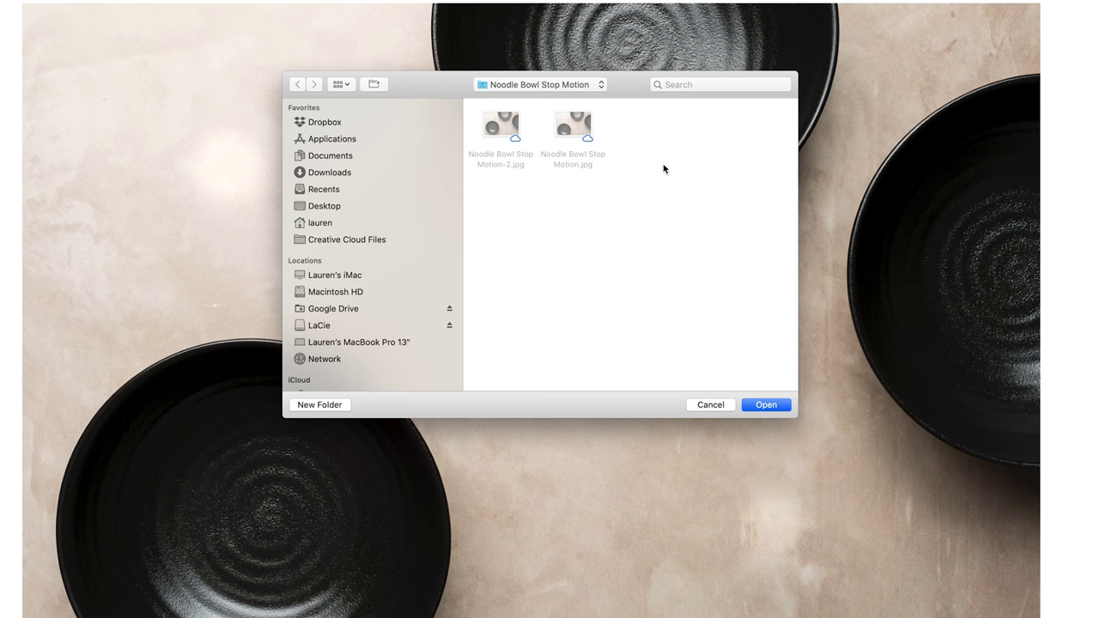
{"action": "left_click", "coordinate": [325, 404]}
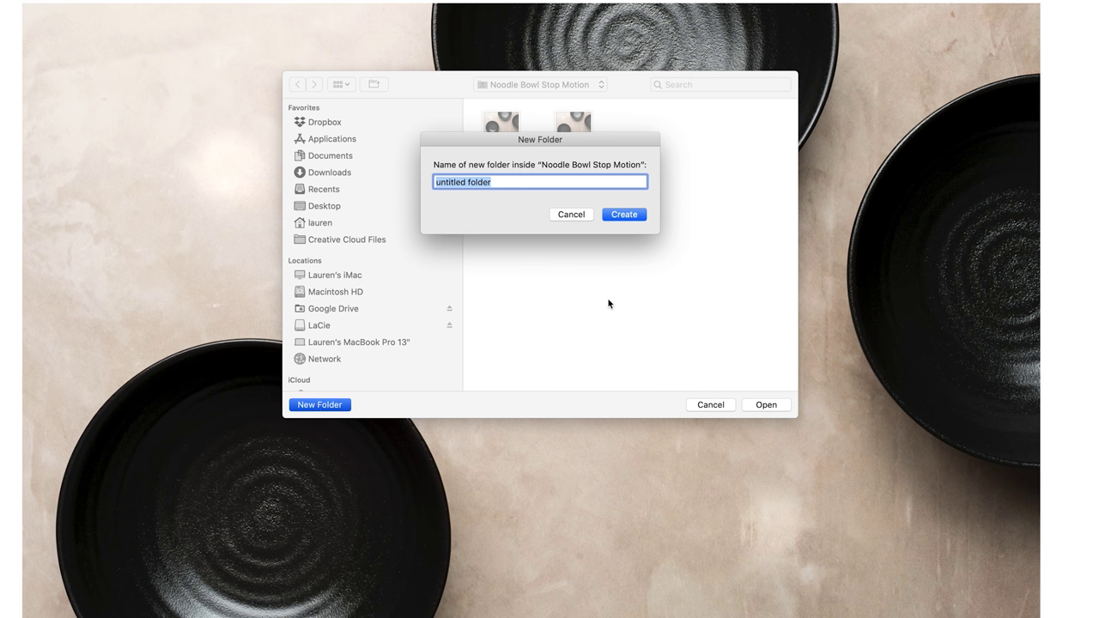
{"action": "type", "text": "Noodle Bowl Layers"}
{"action": "left_click", "coordinate": [631, 215]}
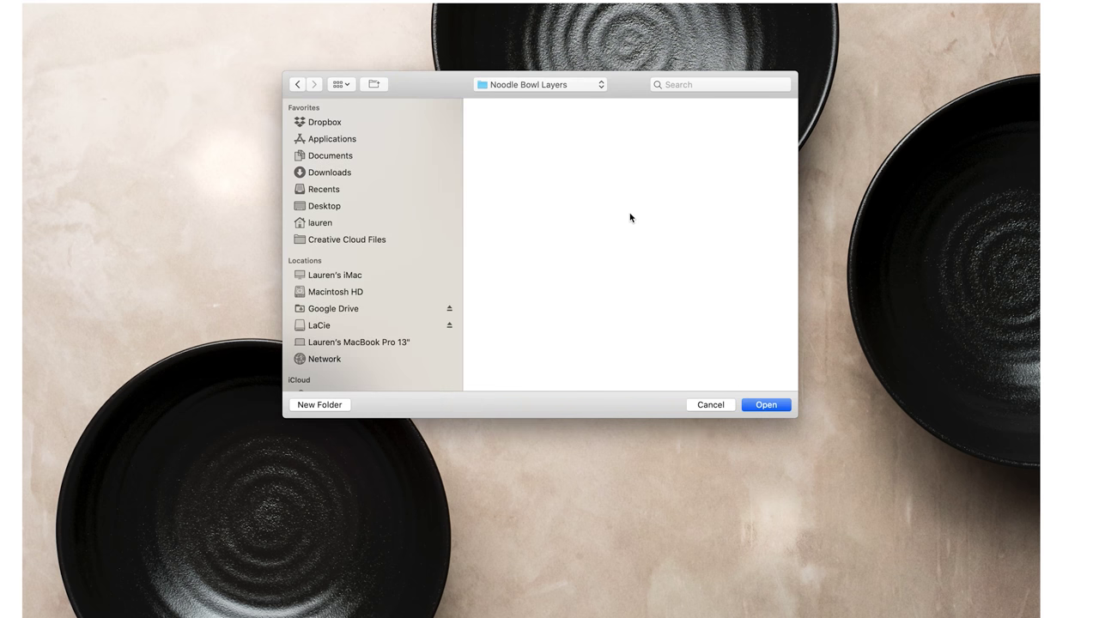
{"action": "left_click", "coordinate": [767, 404]}
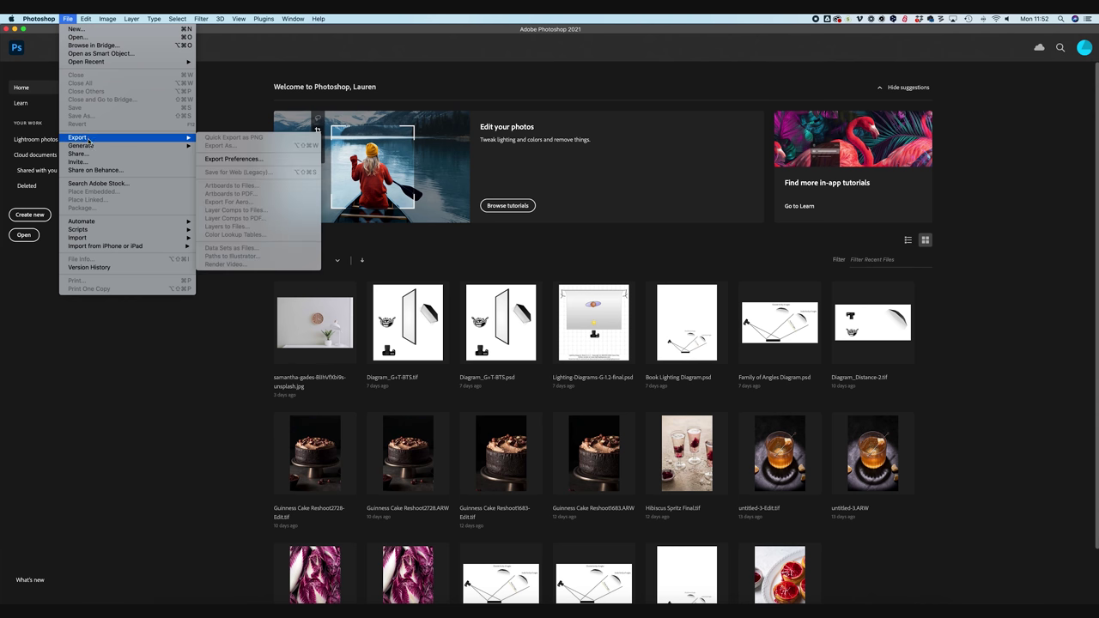
- Start Load Files into Stack and browse to the GIF Layers/Noodle Bowl Layers folder
{"action": "mouse_move", "coordinate": [118, 232]}
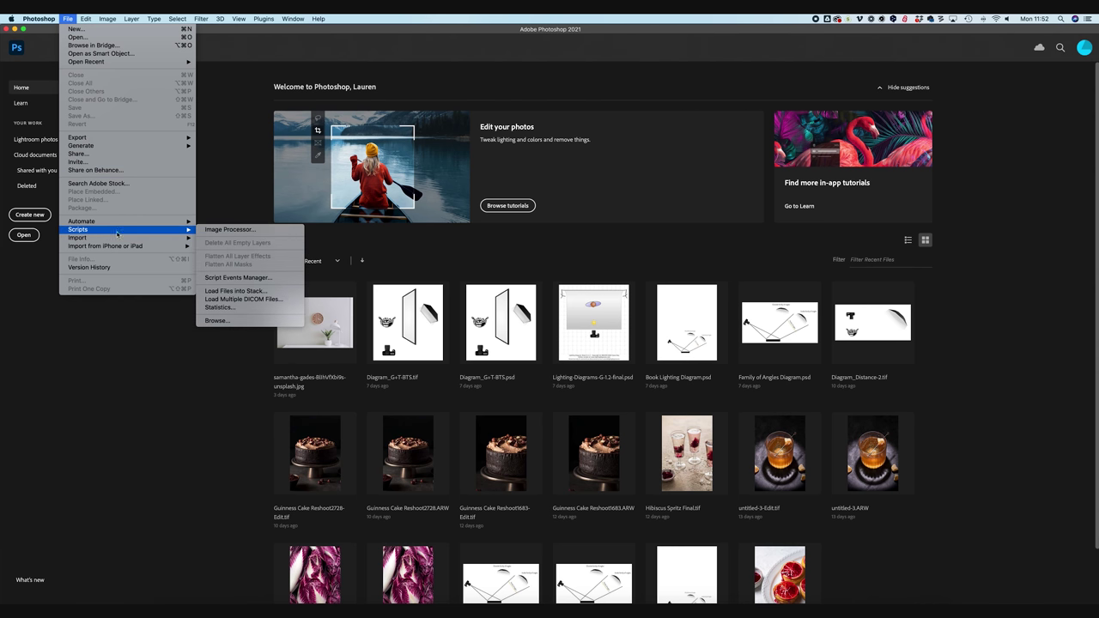
{"action": "left_click", "coordinate": [234, 292]}
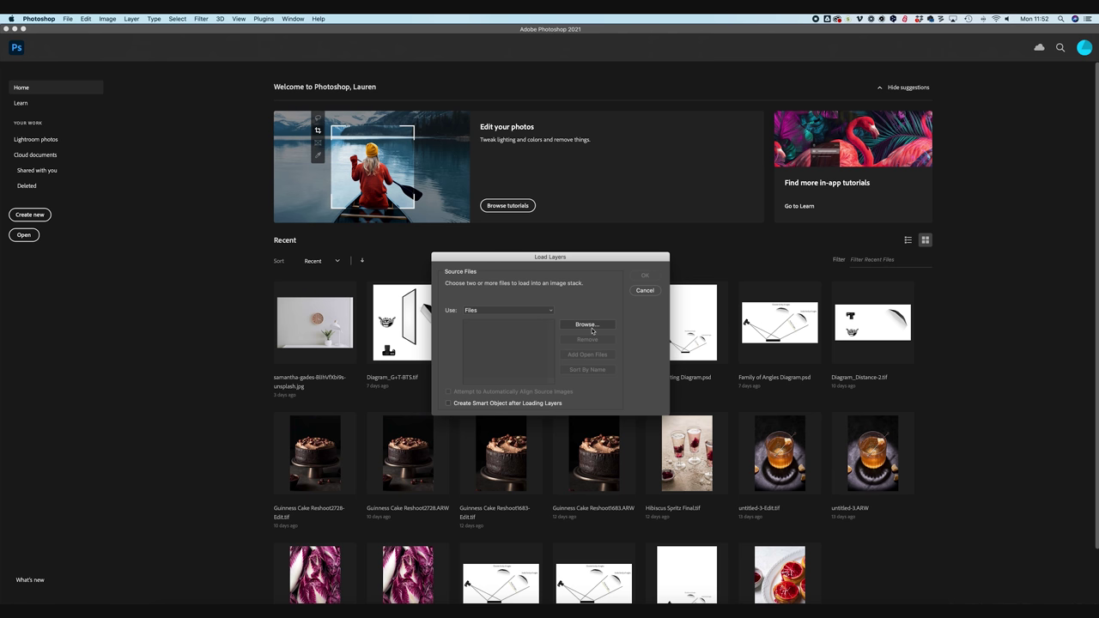
{"action": "left_click", "coordinate": [591, 331]}
{"action": "left_click", "coordinate": [661, 292]}
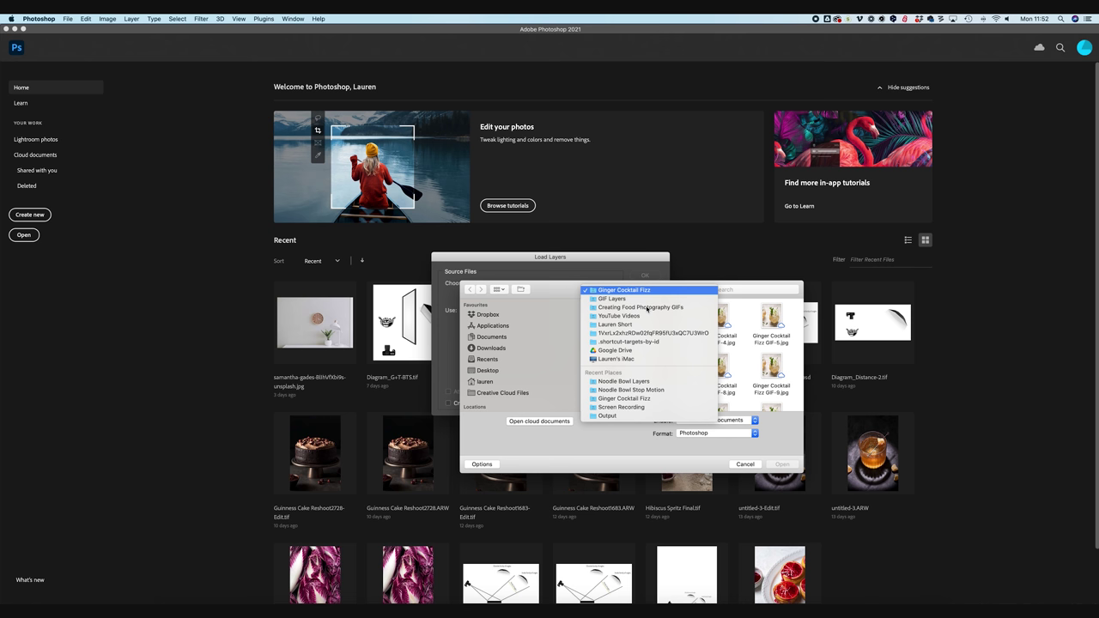
{"action": "left_click", "coordinate": [647, 308]}
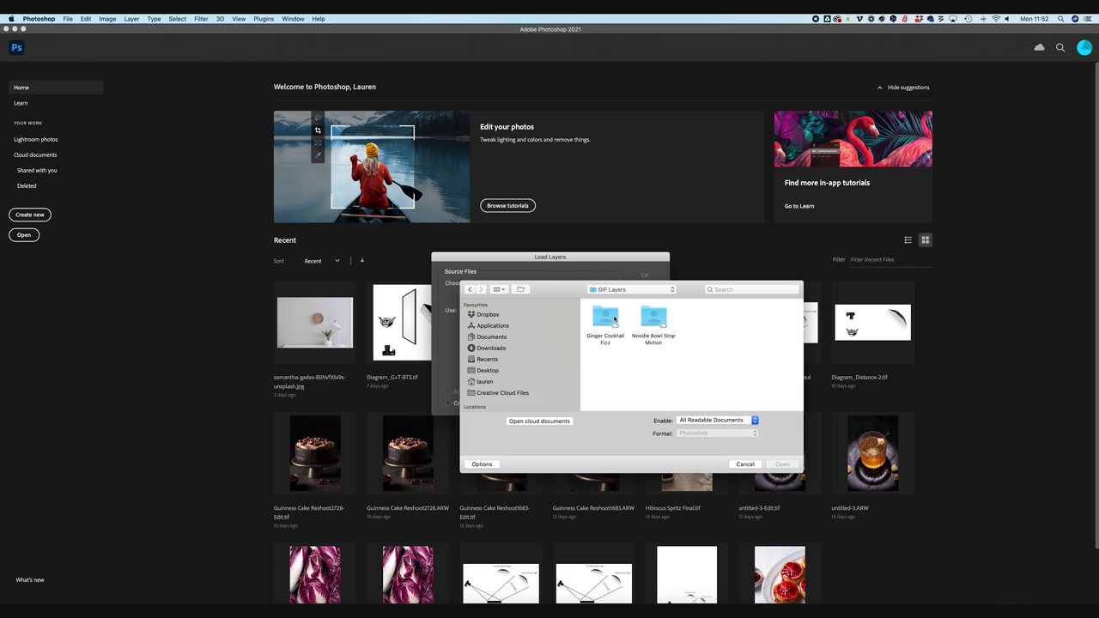
{"action": "double_click", "coordinate": [653, 318]}
{"action": "double_click", "coordinate": [608, 318]}
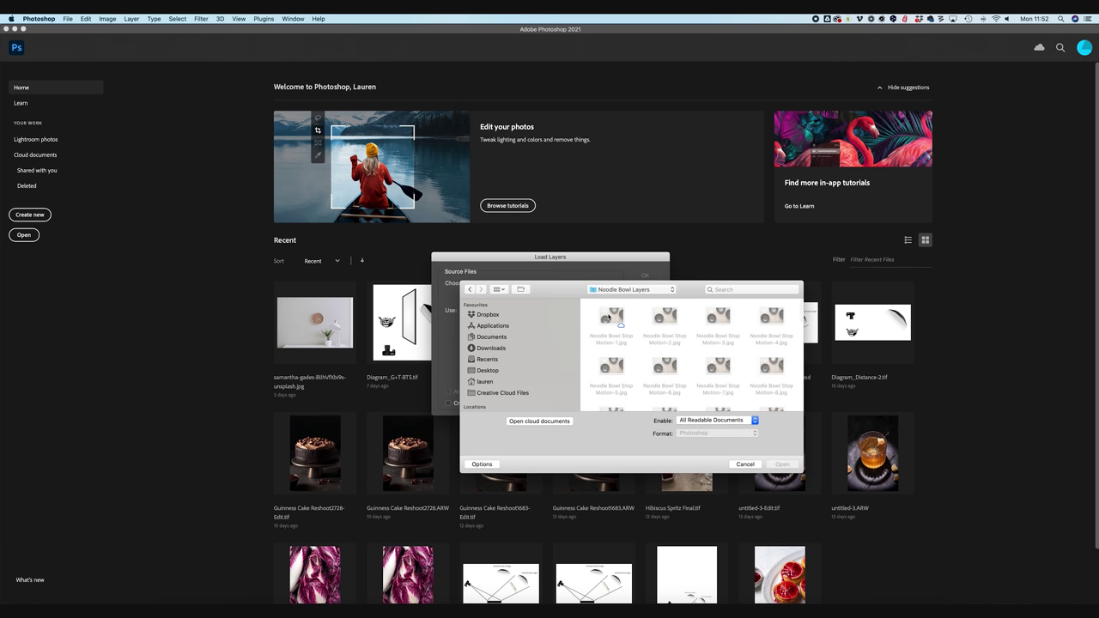
- Add all the noodle bowl frames, sort them by name, and stack them as layers
{"action": "left_click_drag", "start_coordinate": [584, 313], "coordinate": [850, 488]}
{"action": "left_click", "coordinate": [783, 463]}
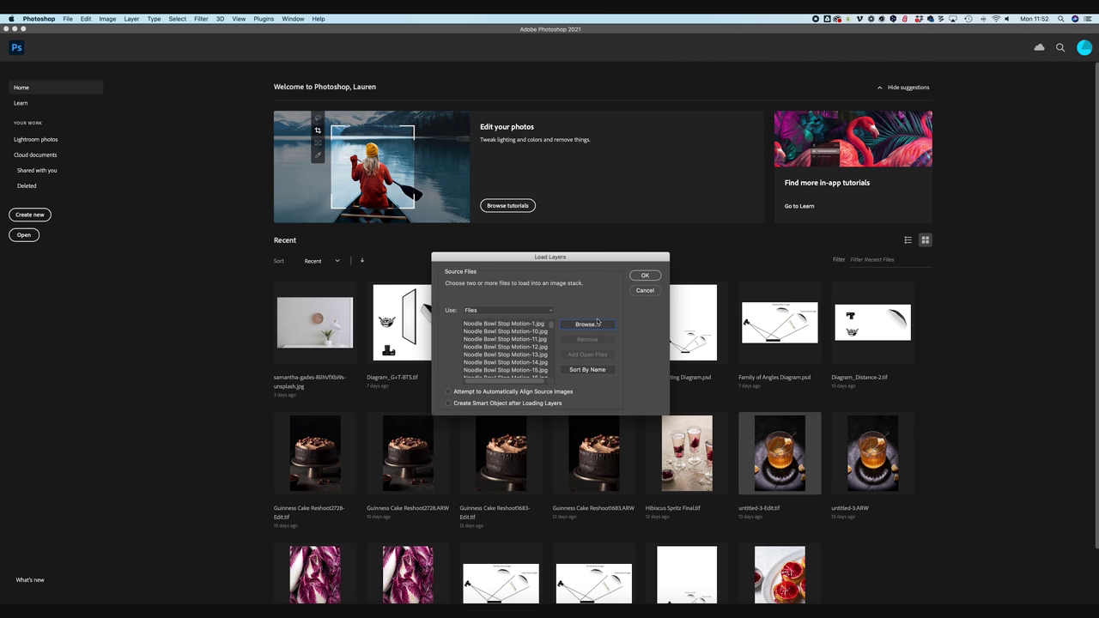
{"action": "left_click", "coordinate": [586, 371]}
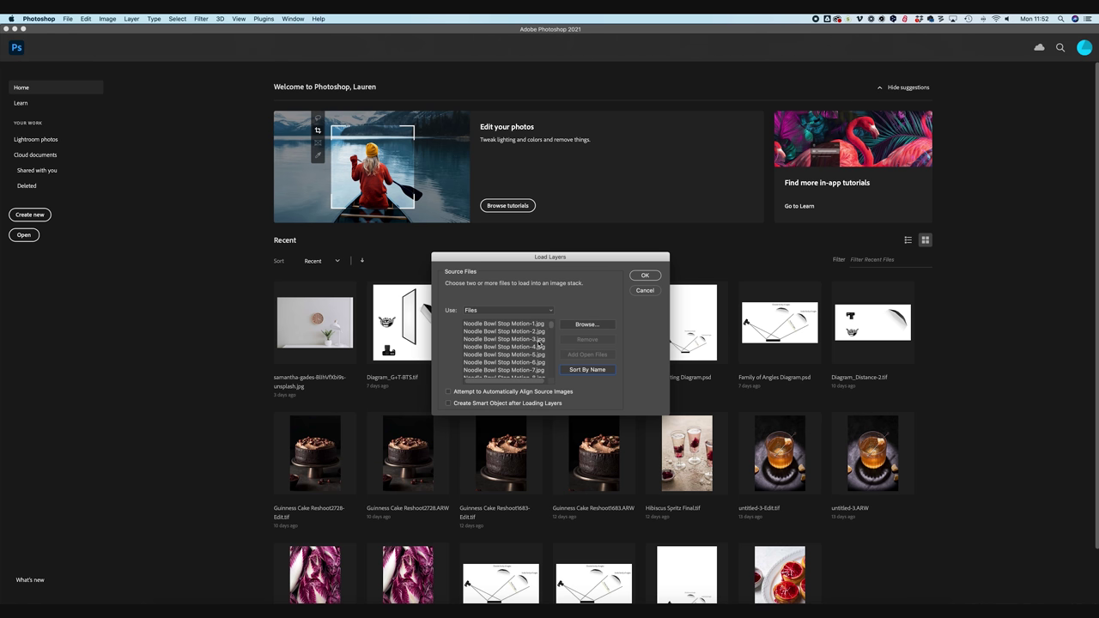
{"action": "scroll", "coordinate": [541, 356], "scroll_direction": "down", "scroll_amount": 10}
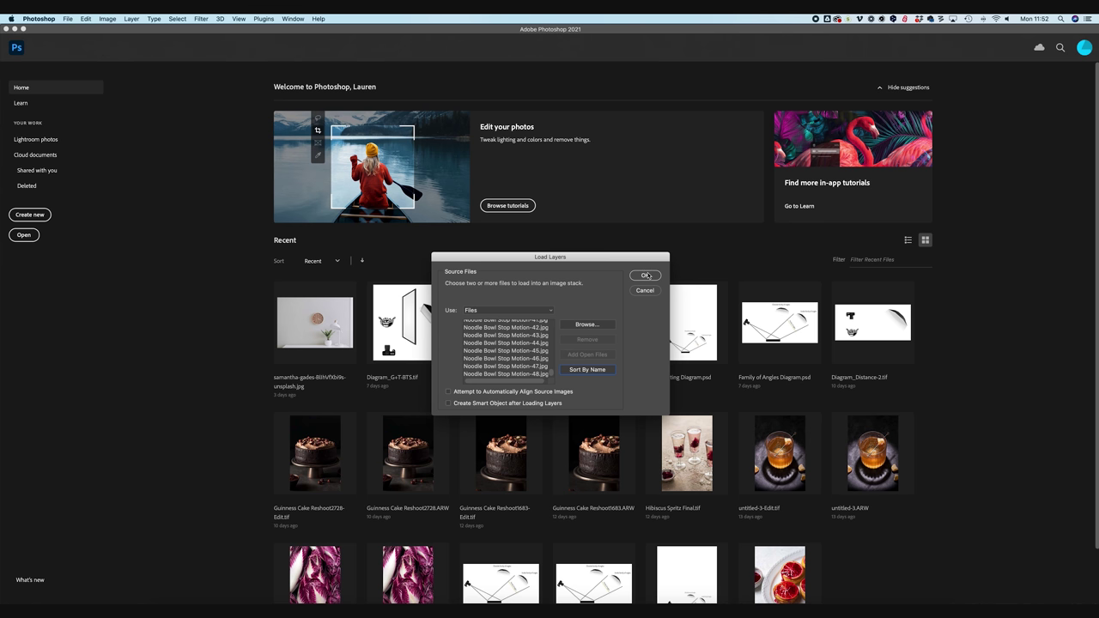
{"action": "left_click", "coordinate": [645, 276]}
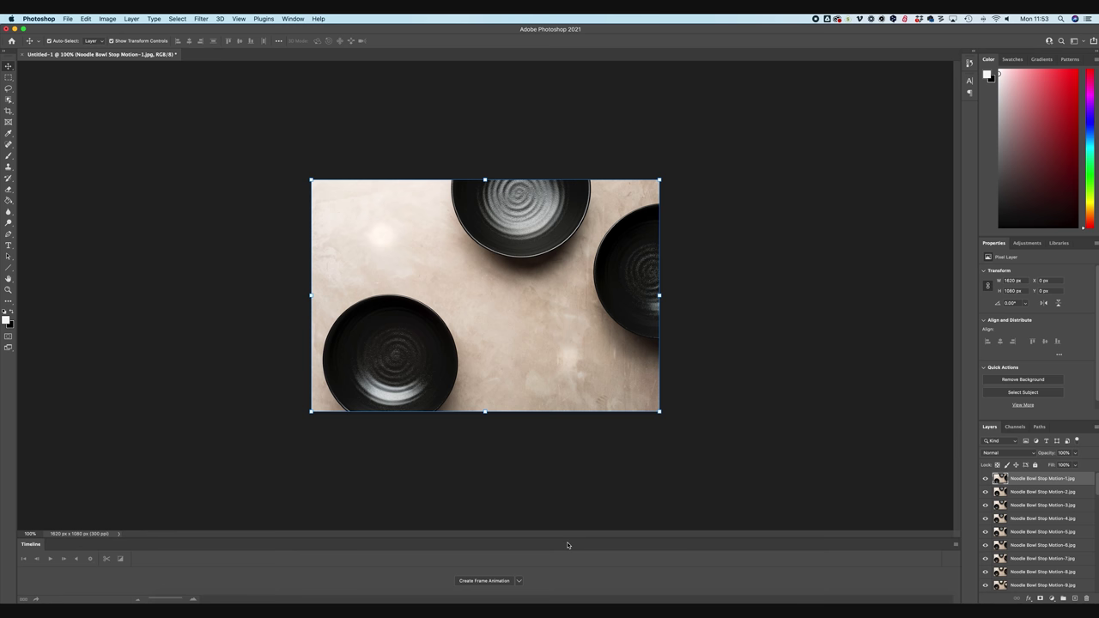
{"action": "left_click", "coordinate": [286, 18]}
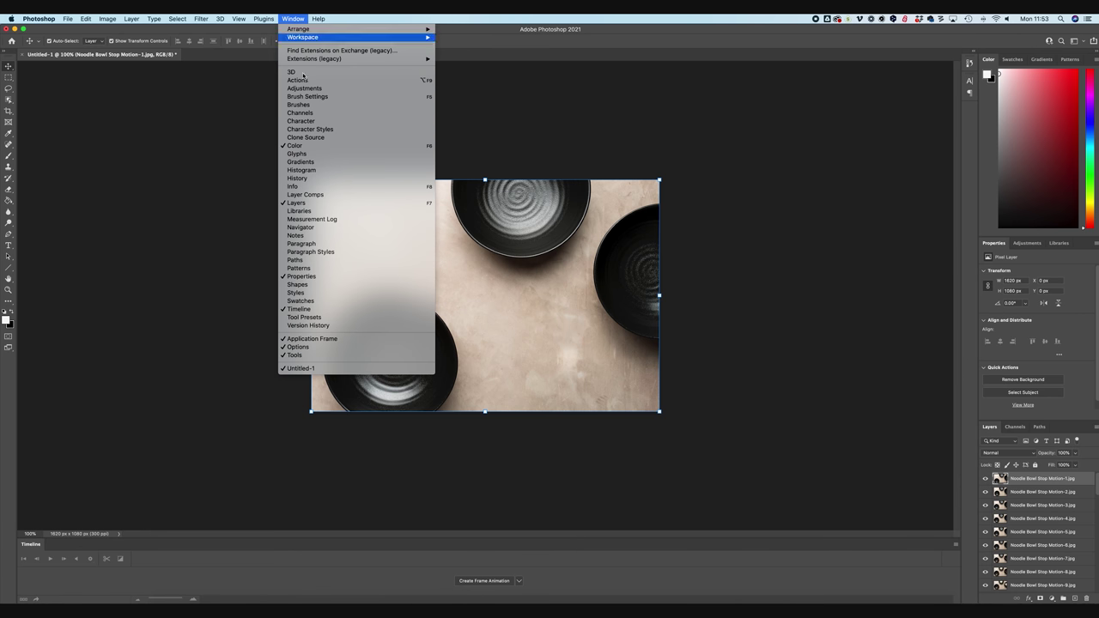
{"action": "left_click", "coordinate": [736, 426]}
{"action": "left_click", "coordinate": [491, 582]}
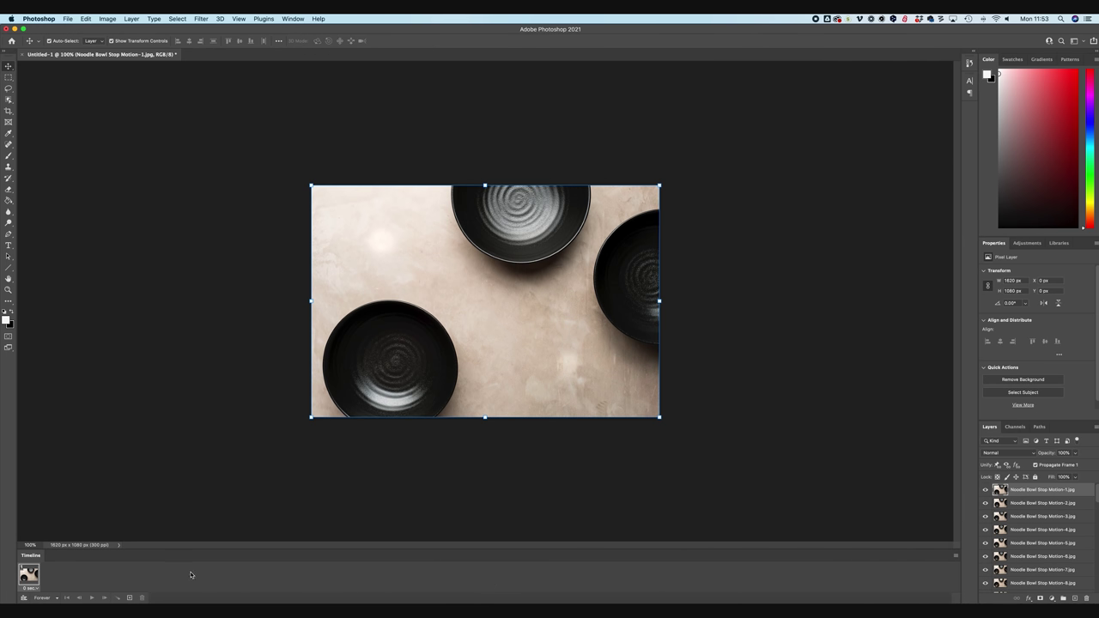
{"action": "left_click", "coordinate": [956, 555]}
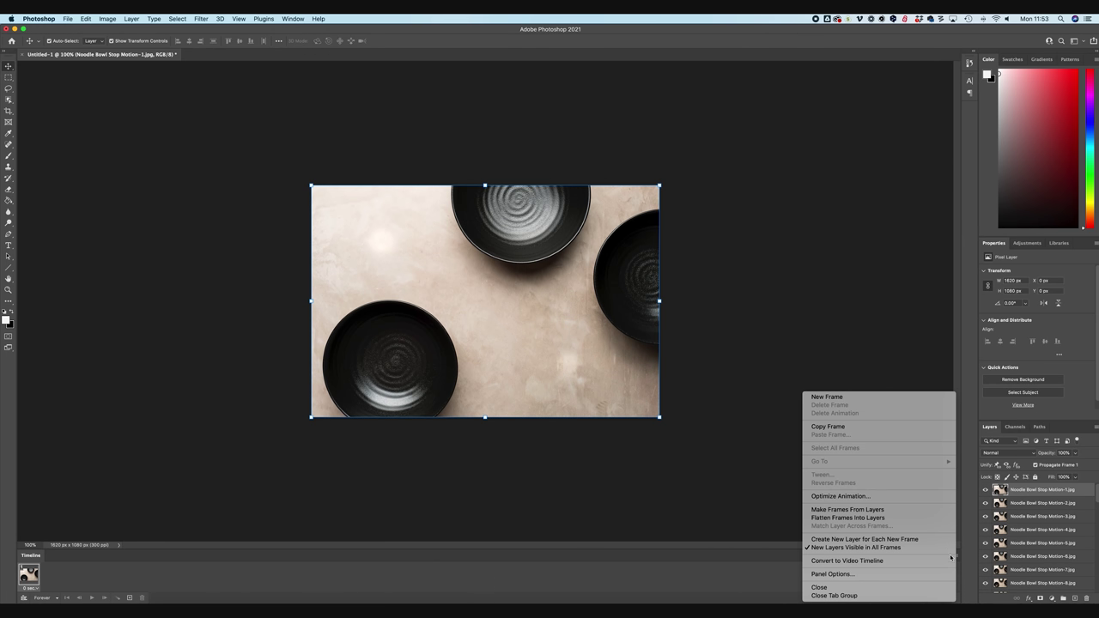
{"action": "left_click", "coordinate": [850, 510]}
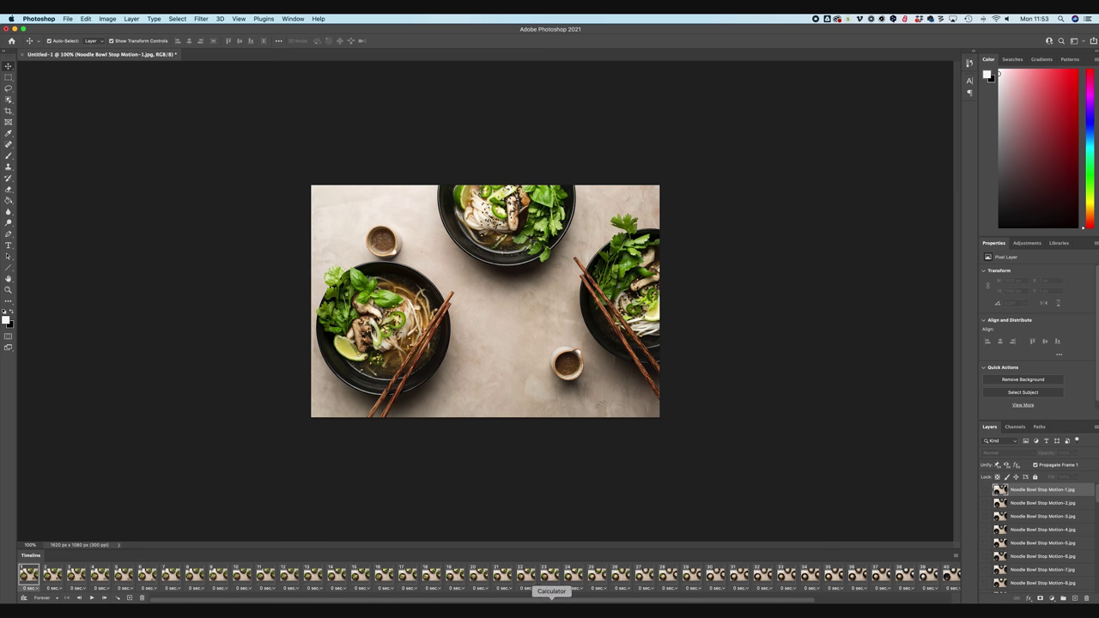
{"action": "left_click", "coordinate": [93, 598]}
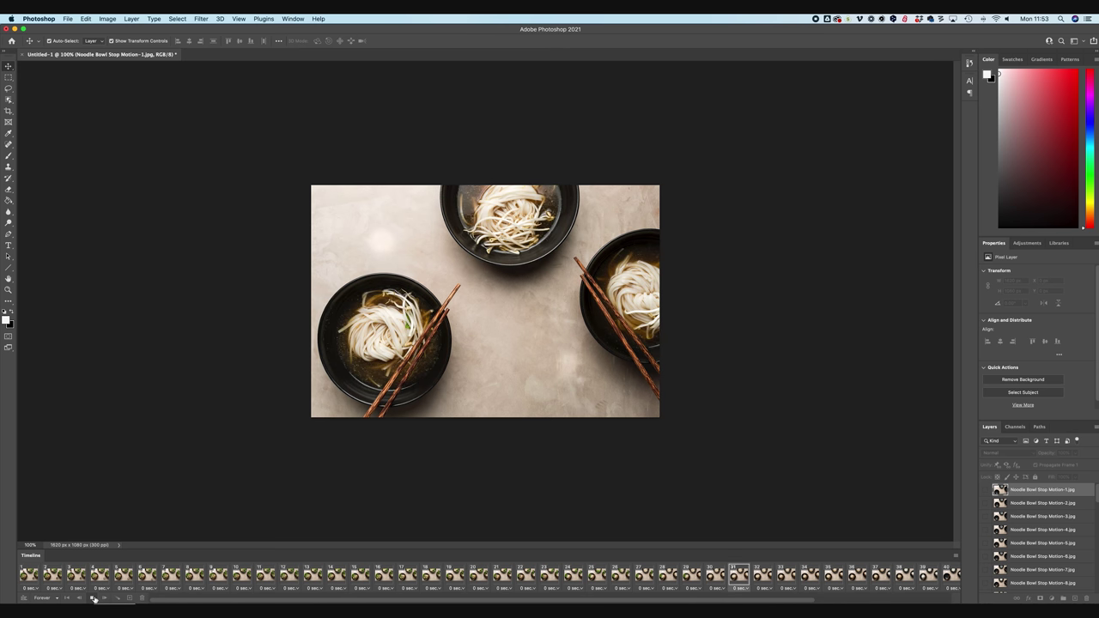
{"action": "left_click", "coordinate": [93, 599]}
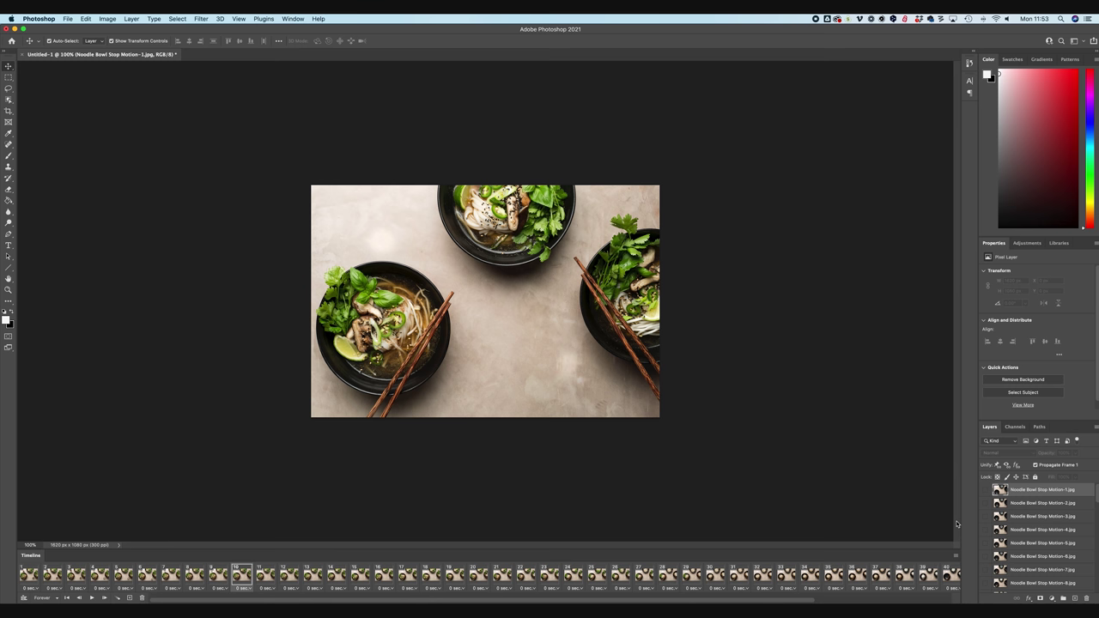
- Apply Reverse Frames to the timeline and select frame 1, which shows the empty bowls
{"action": "left_click", "coordinate": [956, 559]}
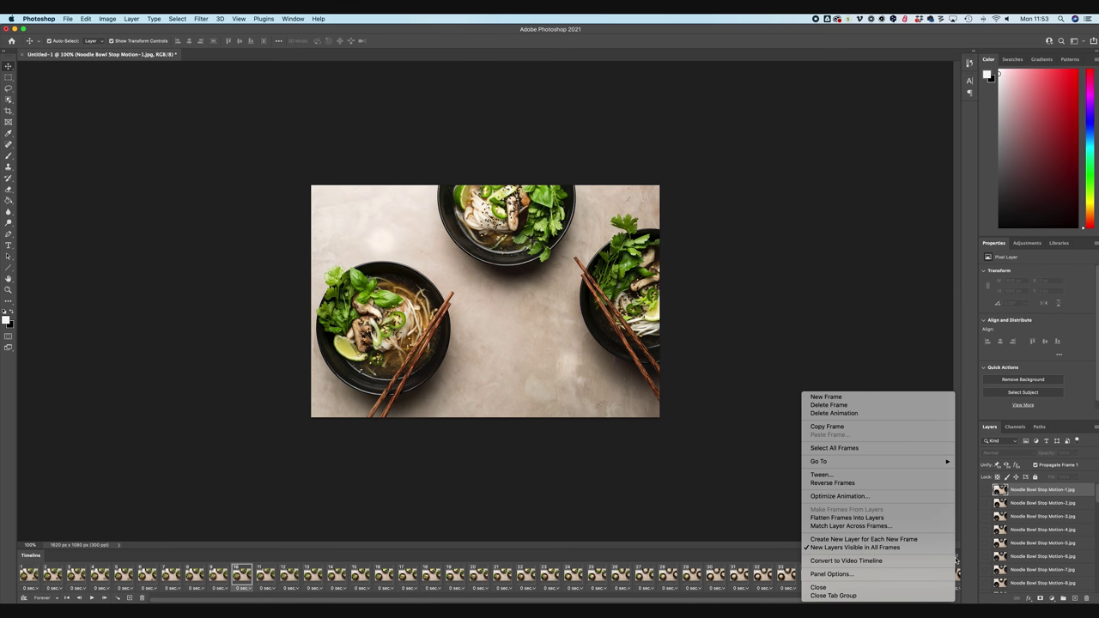
{"action": "left_click", "coordinate": [862, 485]}
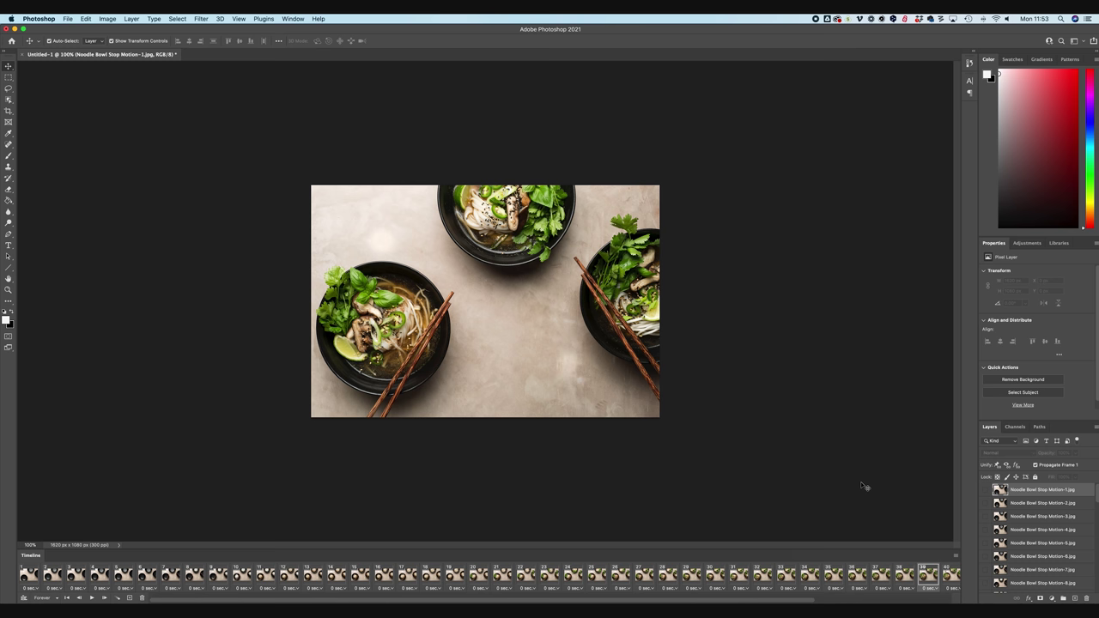
{"action": "left_click", "coordinate": [28, 576]}
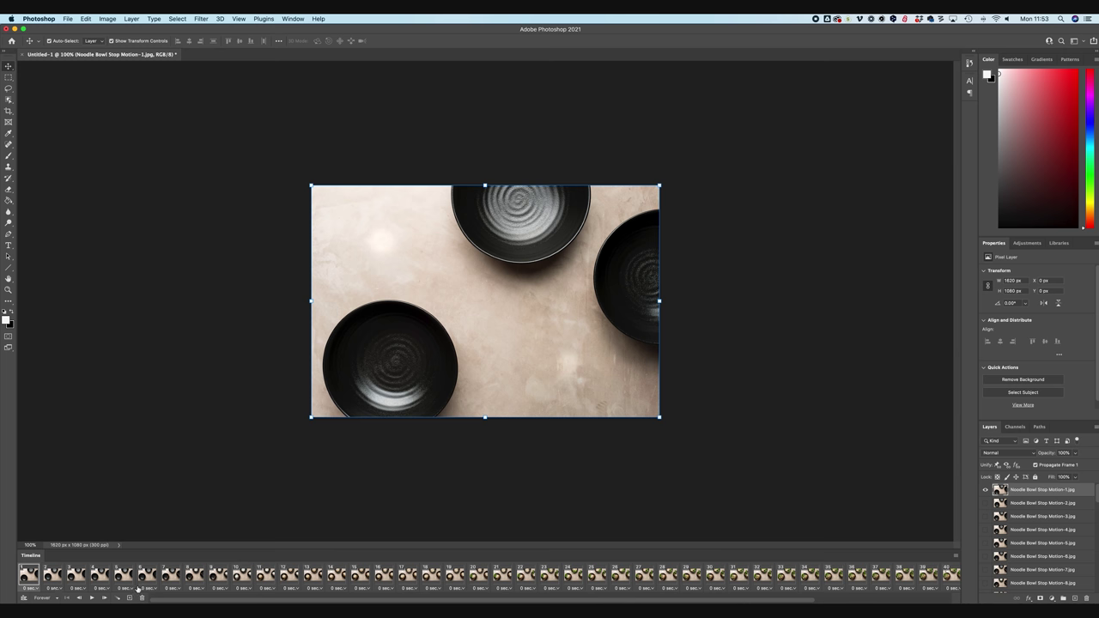
- Preview the animation, then give all frames a 0.1-second delay
{"action": "left_click", "coordinate": [92, 598]}
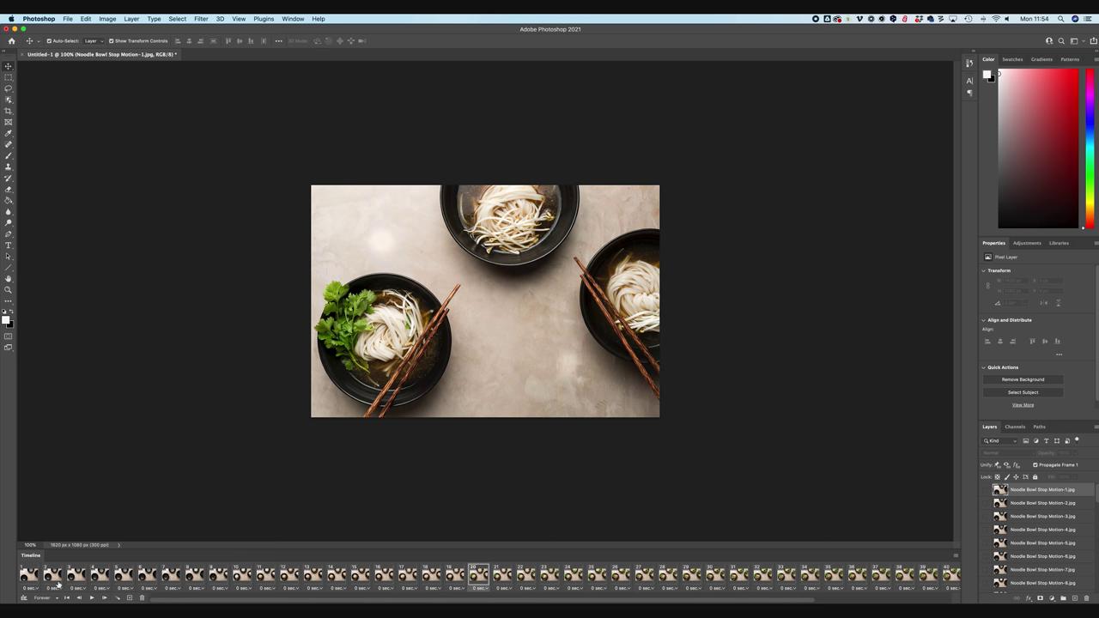
{"action": "left_click", "coordinate": [29, 573]}
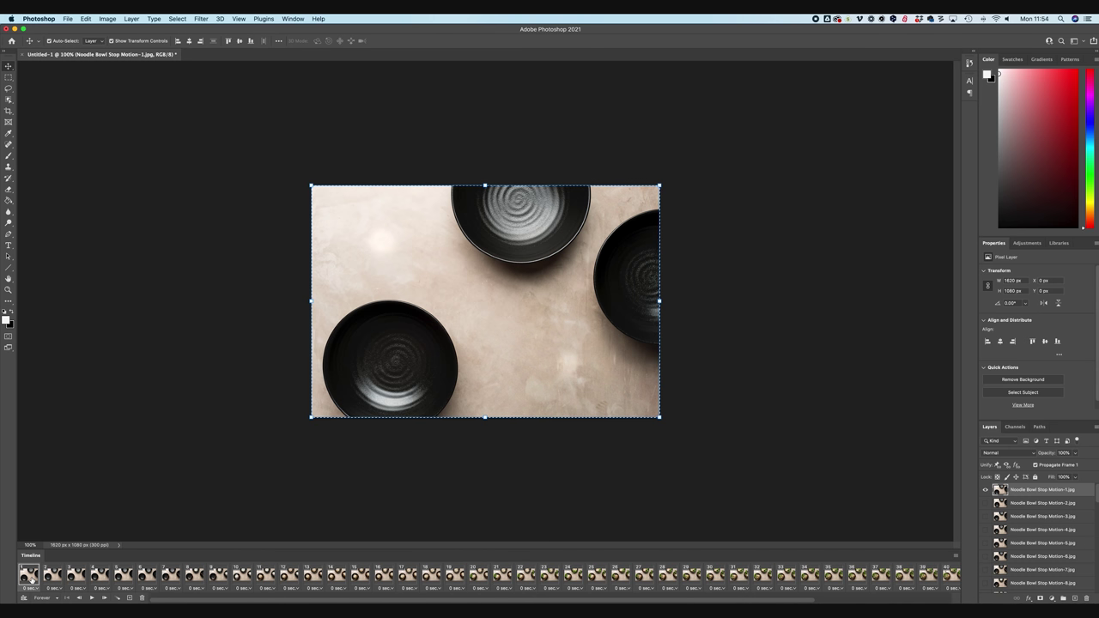
{"action": "scroll", "coordinate": [119, 583], "scroll_direction": "right", "scroll_amount": 1}
{"action": "left_click", "coordinate": [949, 573], "text": "shift"}
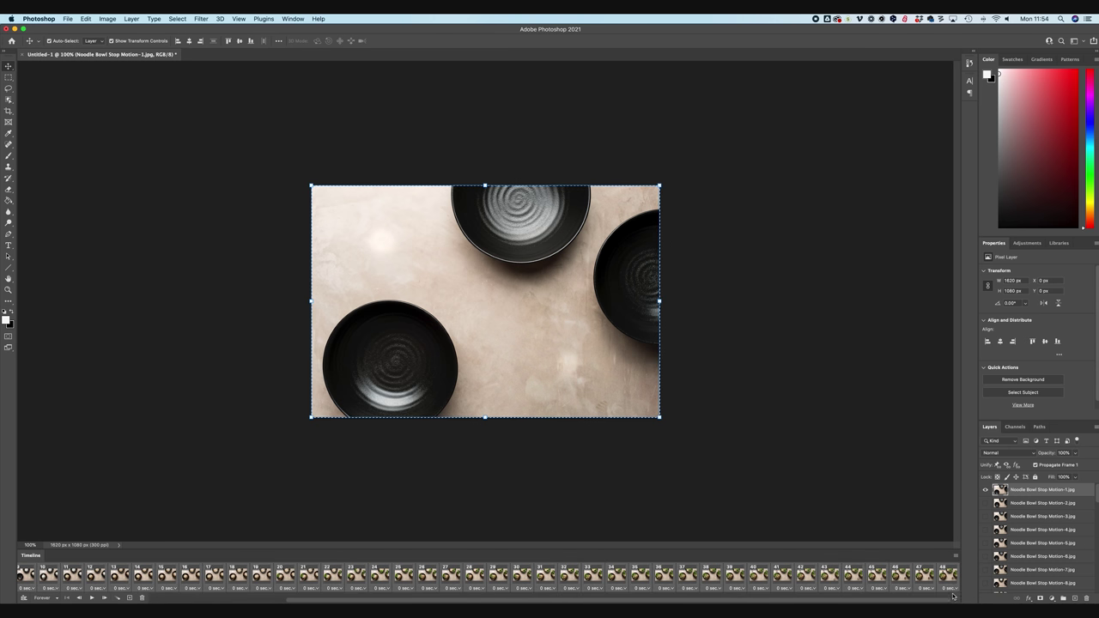
{"action": "left_click", "coordinate": [956, 588]}
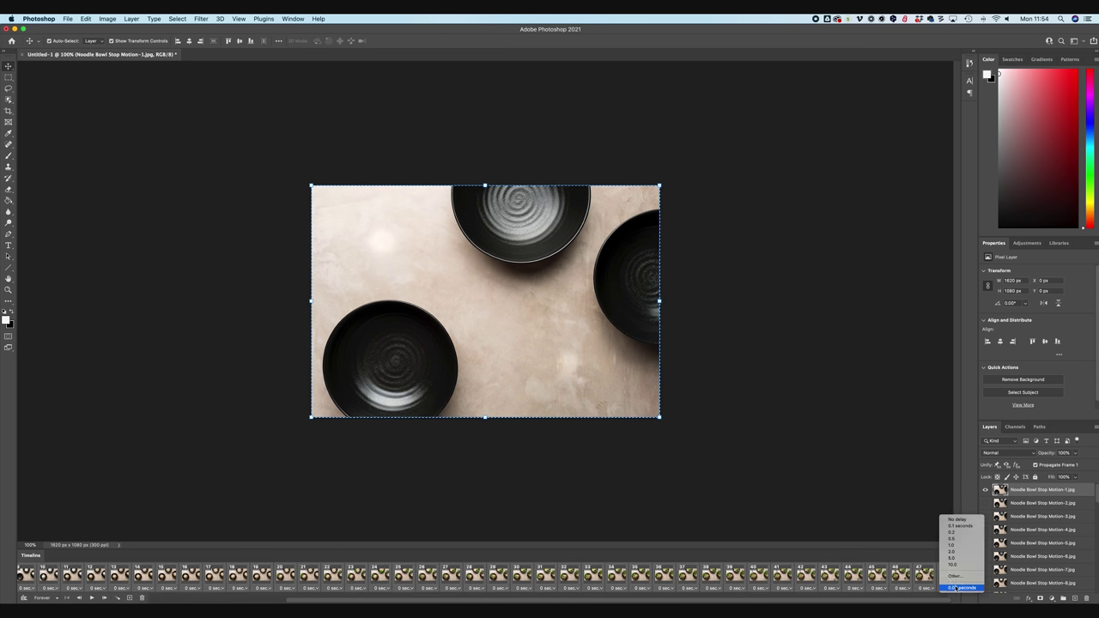
{"action": "left_click", "coordinate": [959, 527]}
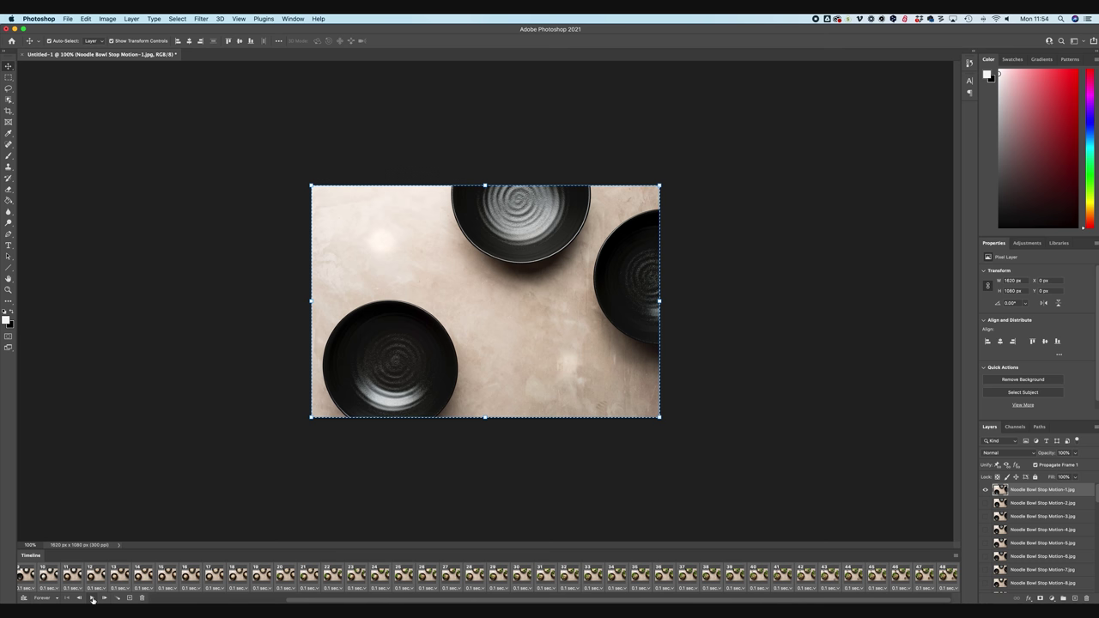
- Play back the 0.1-second timing, then try a 0.2-second delay on all frames
{"action": "left_click", "coordinate": [91, 599]}
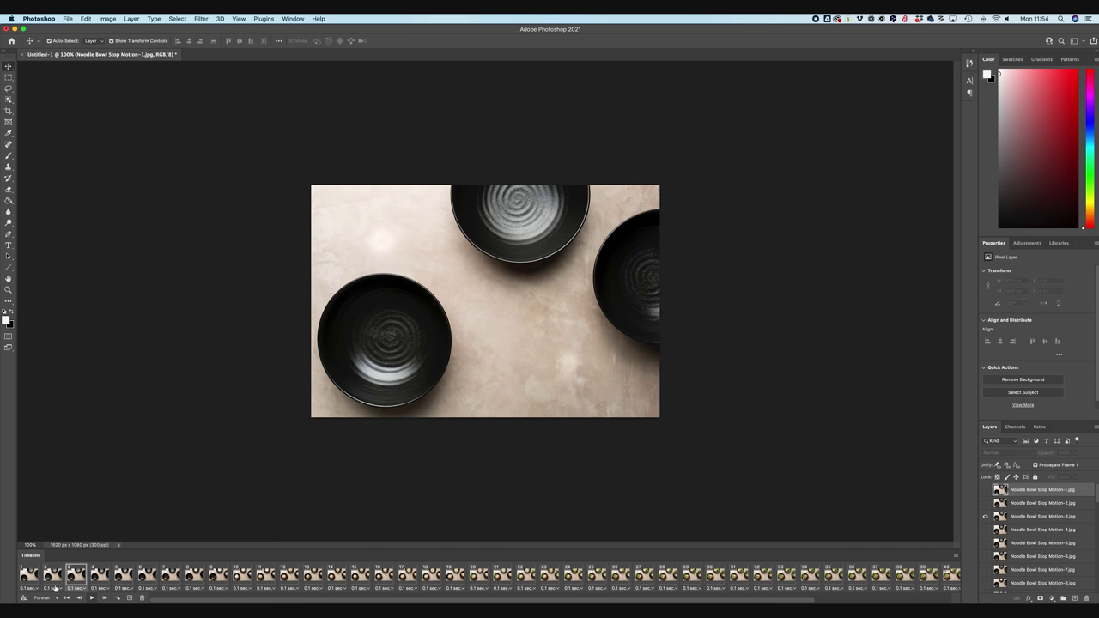
{"action": "left_click", "coordinate": [26, 575]}
{"action": "scroll", "coordinate": [258, 575], "scroll_direction": "right", "scroll_amount": 5}
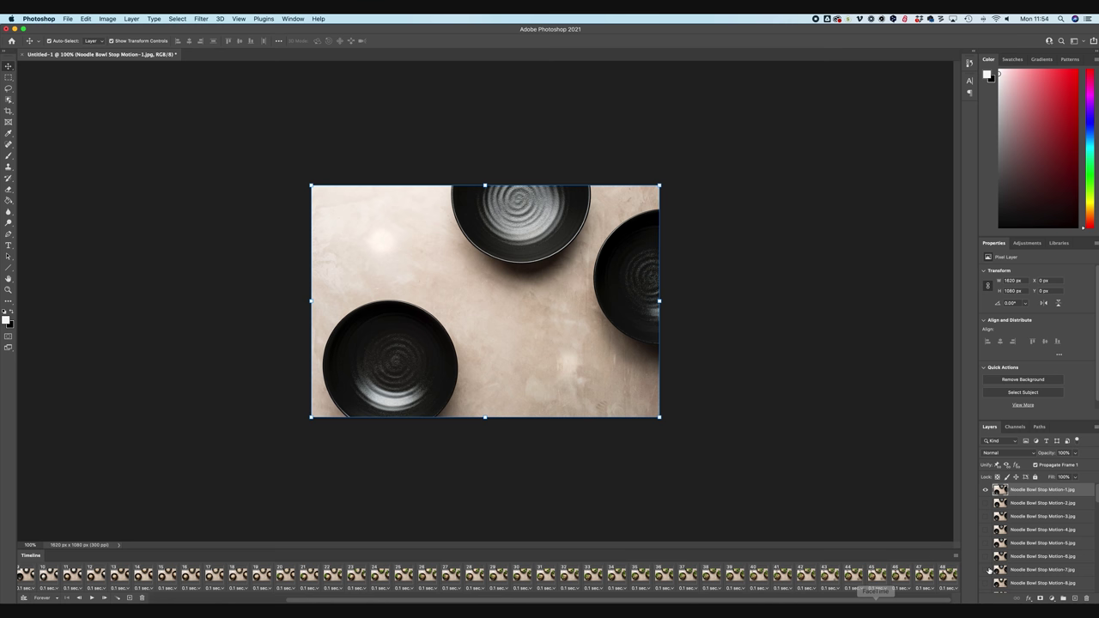
{"action": "left_click", "coordinate": [944, 581], "text": "shift"}
{"action": "left_click", "coordinate": [948, 588]}
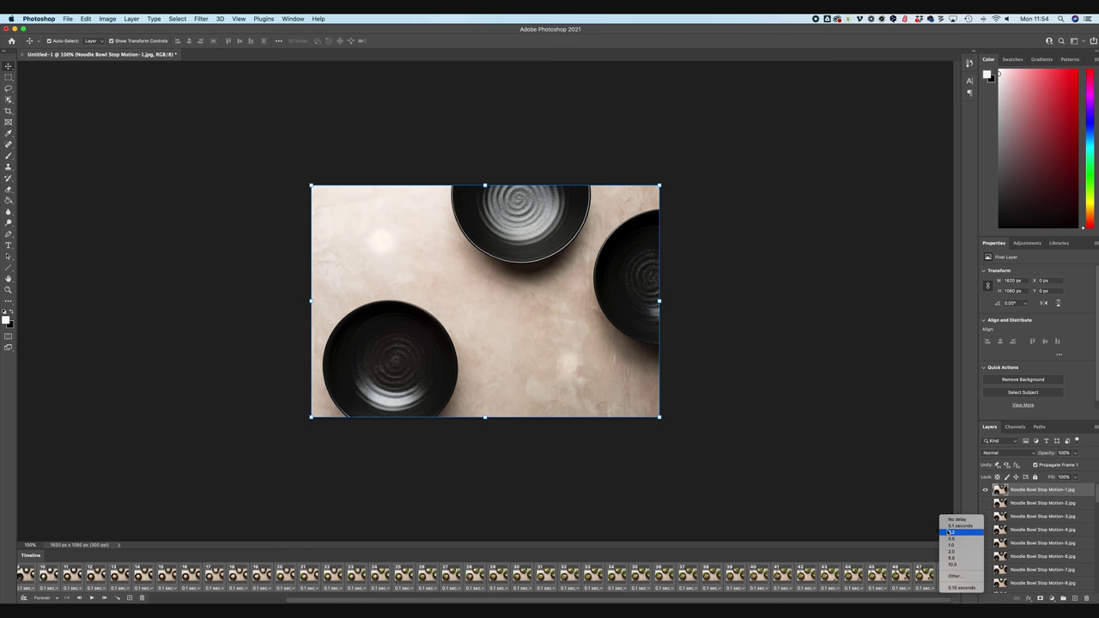
{"action": "left_click", "coordinate": [950, 533]}
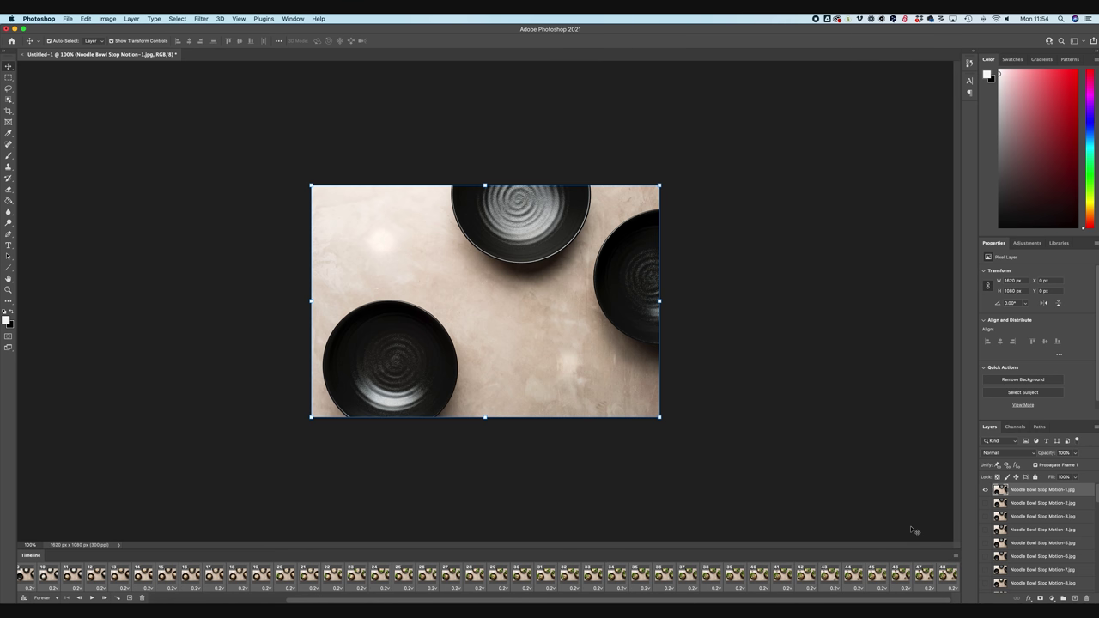
- Preview the slower 0.2-second timing, then reselect all frames to change the delay again
{"action": "left_click", "coordinate": [91, 598]}
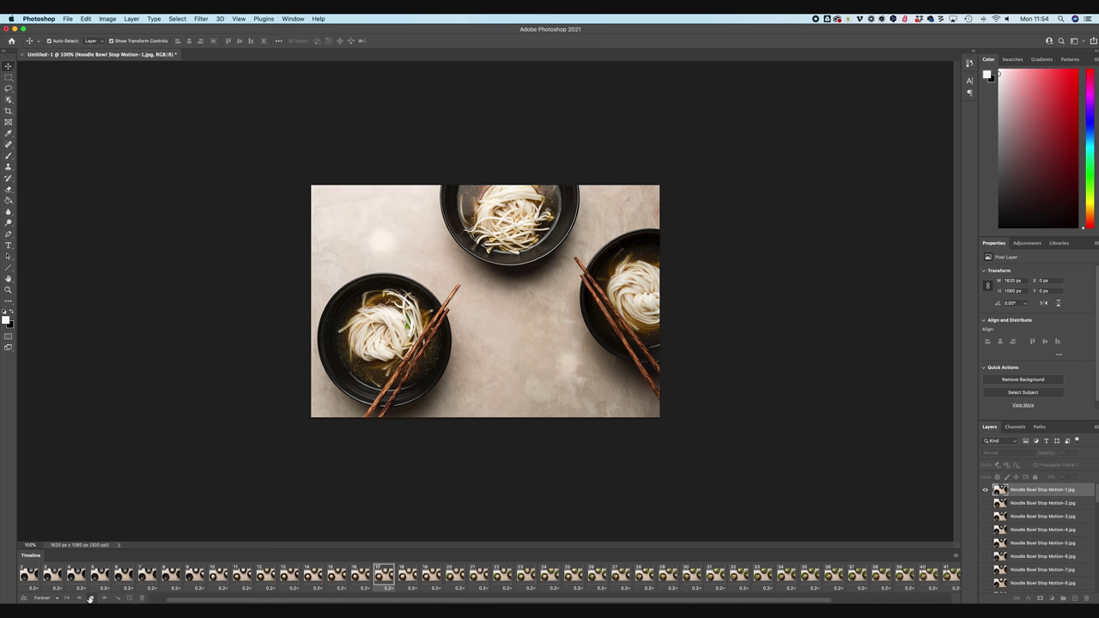
{"action": "left_click", "coordinate": [92, 599]}
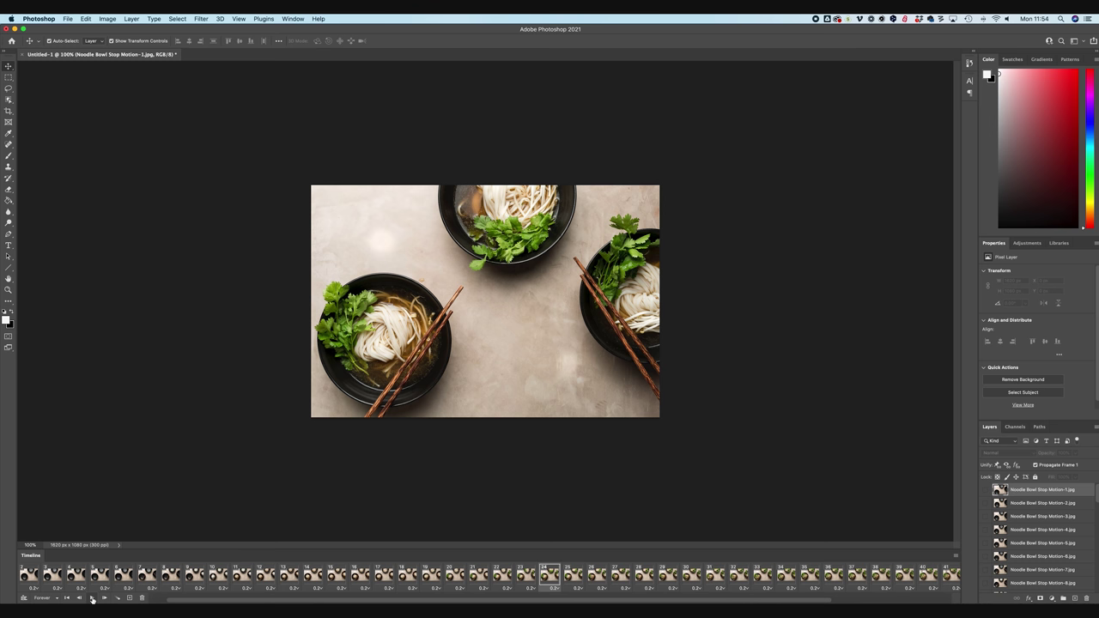
{"action": "left_click", "coordinate": [28, 574]}
{"action": "scroll", "coordinate": [199, 582], "scroll_direction": "right", "scroll_amount": 5}
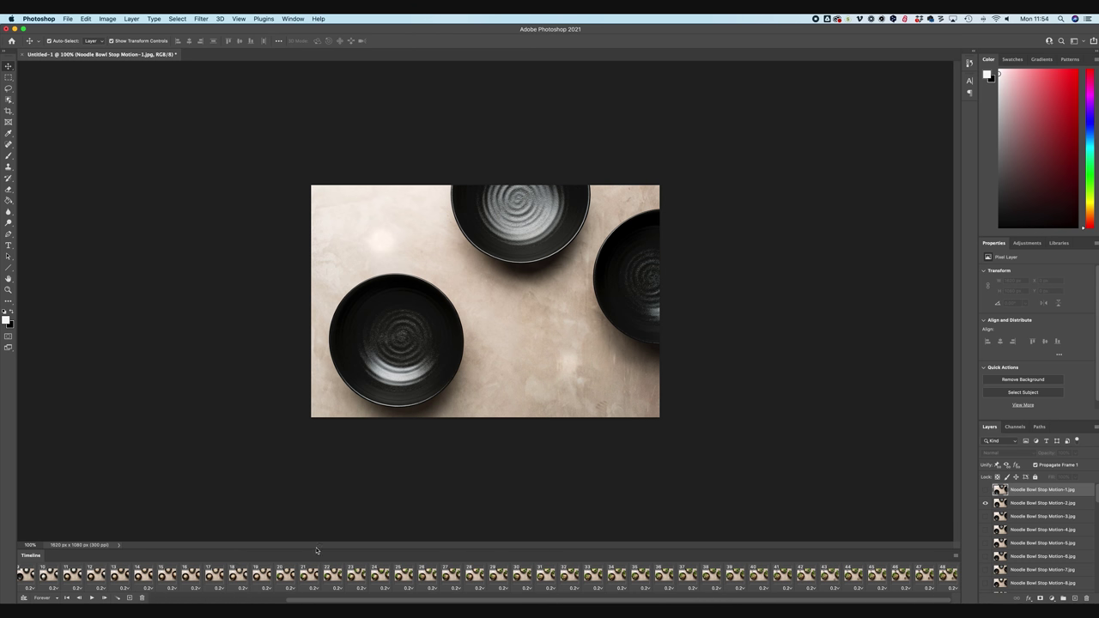
{"action": "left_click", "coordinate": [949, 575], "text": "shift"}
{"action": "left_click", "coordinate": [951, 588]}
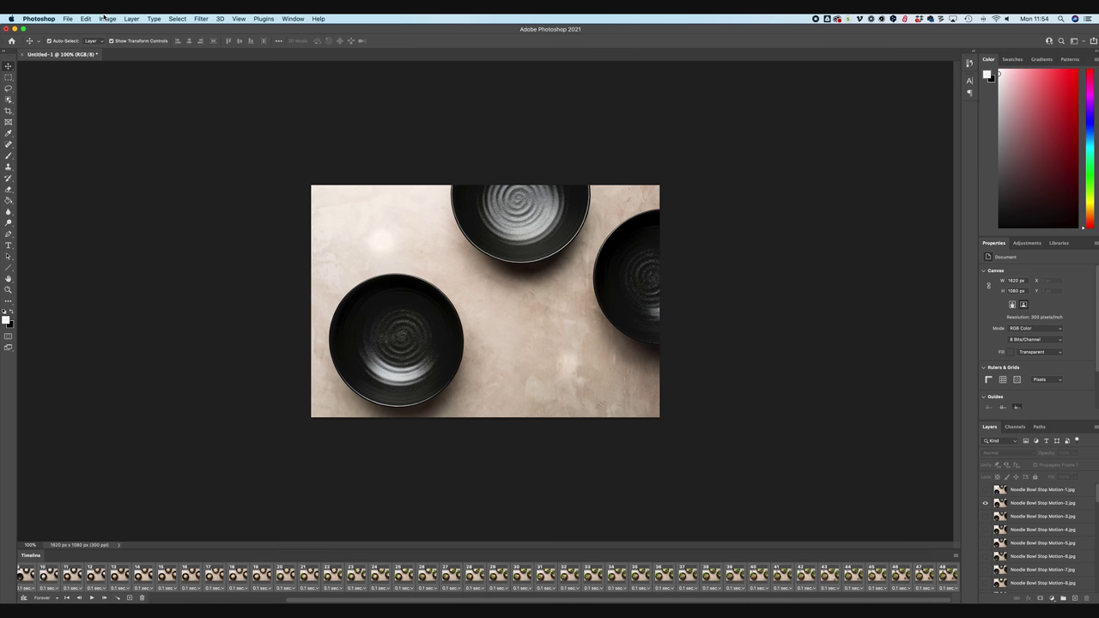
- Go to File > Export > Render Video to get the noodle bowl animation's video settings
{"action": "left_click", "coordinate": [66, 19]}
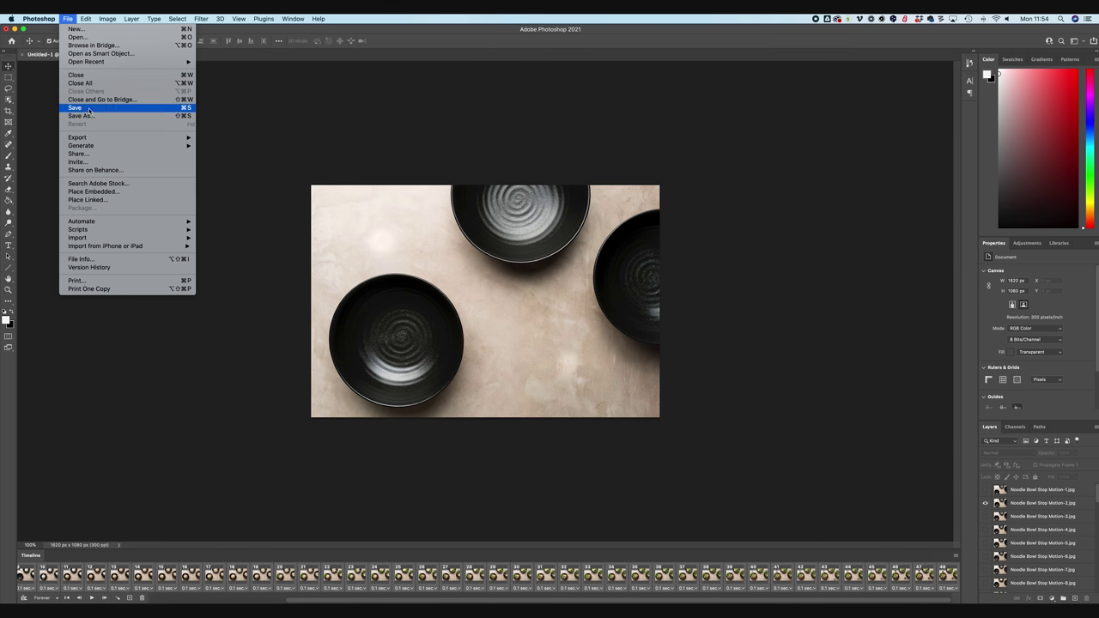
{"action": "mouse_move", "coordinate": [88, 141]}
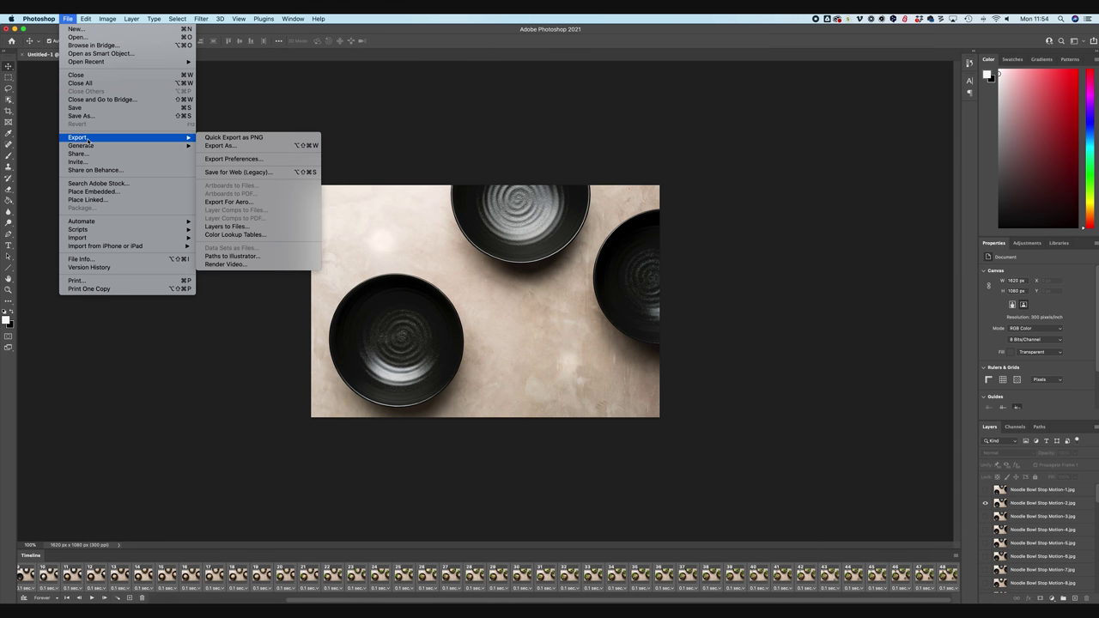
{"action": "left_click", "coordinate": [227, 264]}
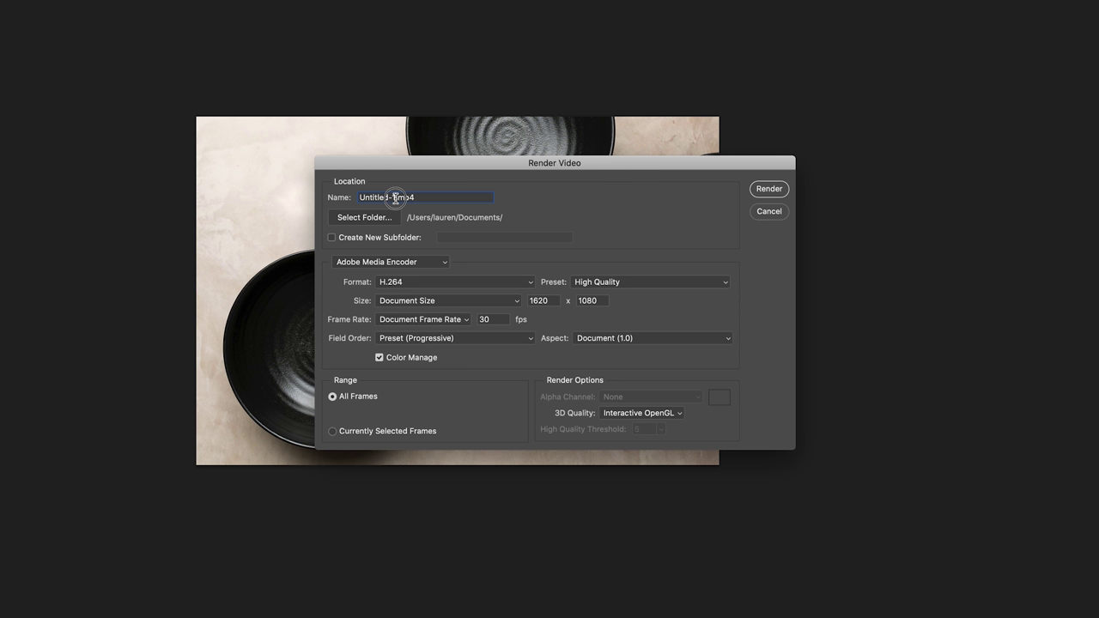
- Name the video Noodle Bowl Stop Motion and target the Google Drive Noodle Bowl Stop Motion folder
{"action": "left_click_drag", "start_coordinate": [396, 198], "coordinate": [319, 197]}
{"action": "type", "text": "Noodle Bowl Stop Motion"}
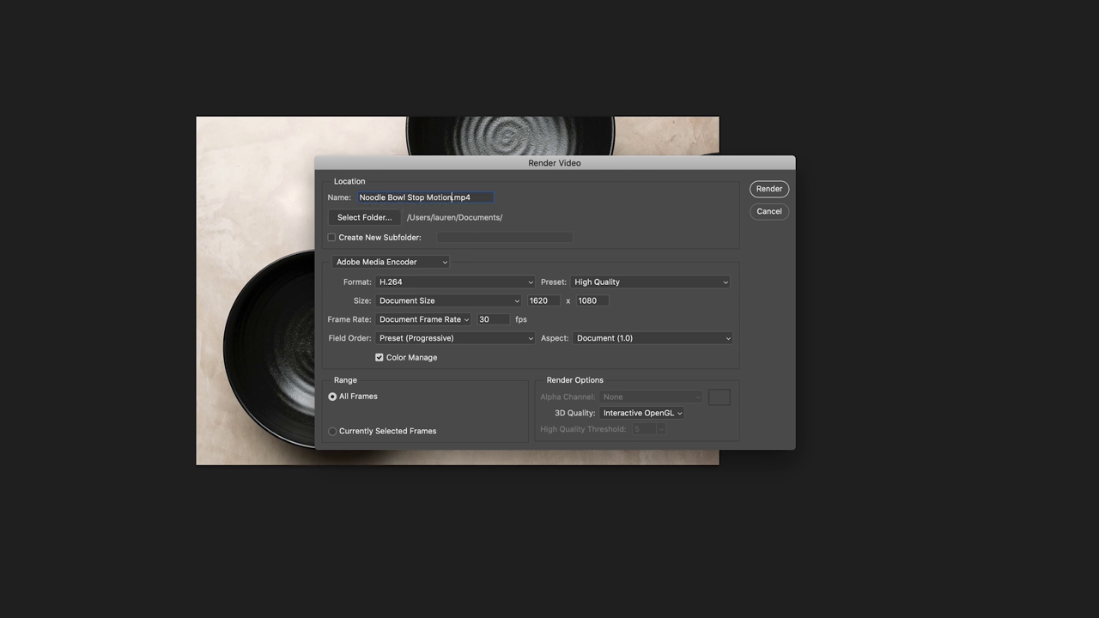
{"action": "left_click", "coordinate": [365, 222]}
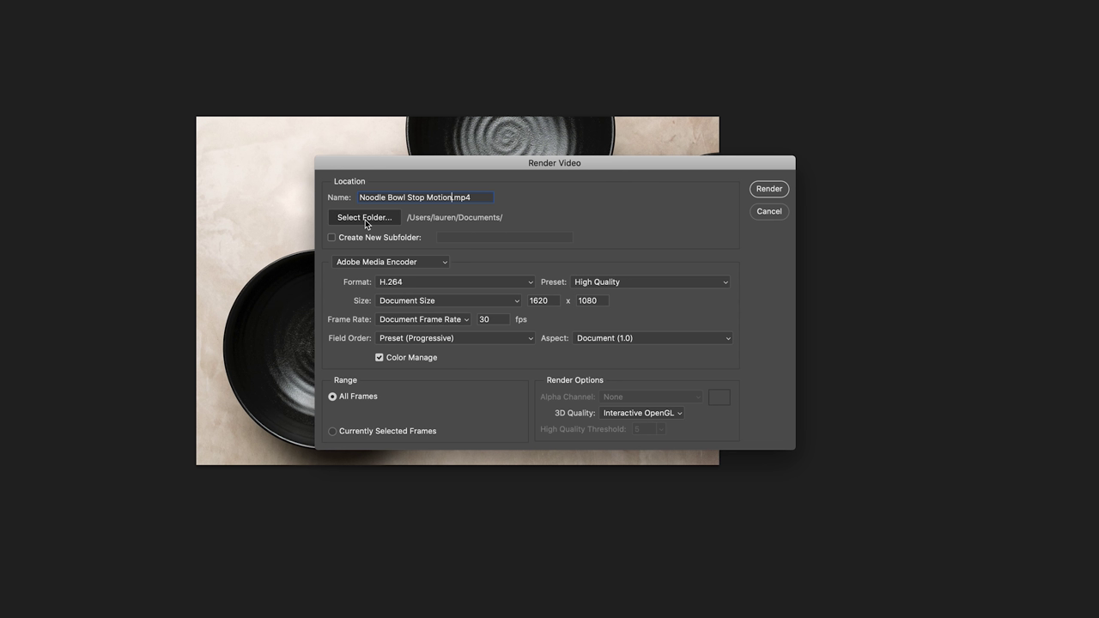
{"action": "scroll", "coordinate": [359, 211], "scroll_direction": "down", "scroll_amount": 3}
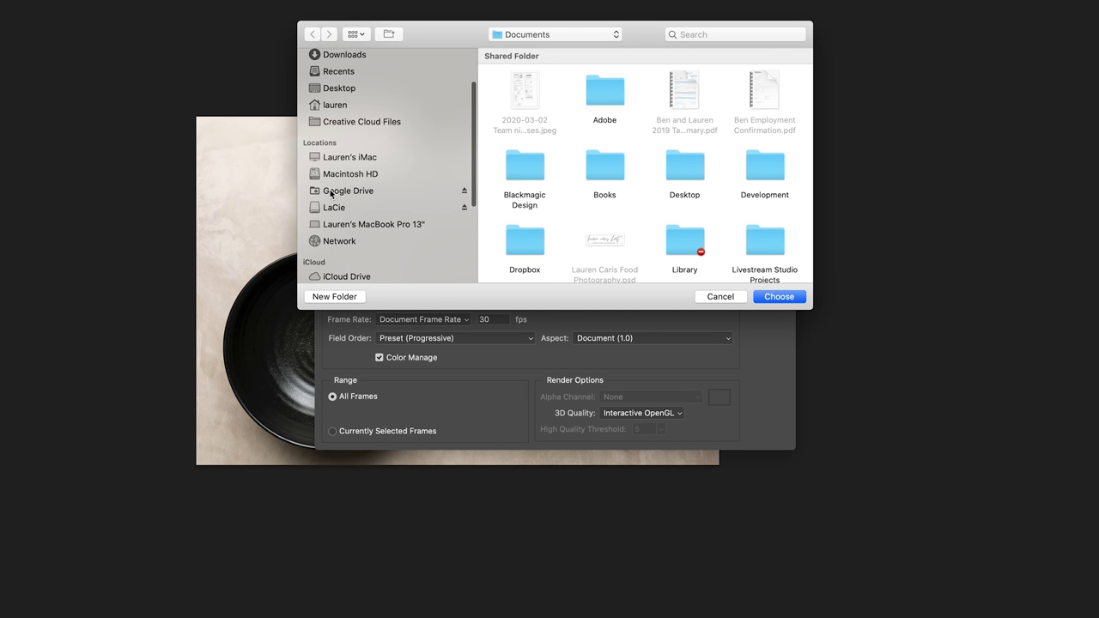
{"action": "left_click", "coordinate": [333, 193]}
{"action": "left_click", "coordinate": [518, 77]}
{"action": "double_click", "coordinate": [518, 78]}
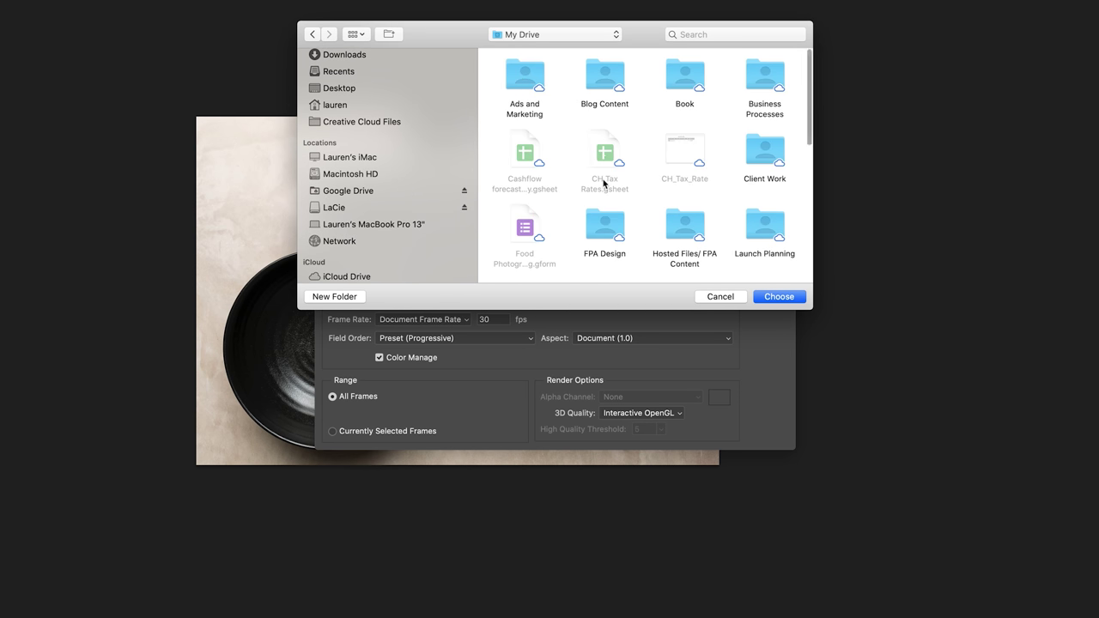
{"action": "scroll", "coordinate": [605, 178], "scroll_direction": "down", "scroll_amount": 5}
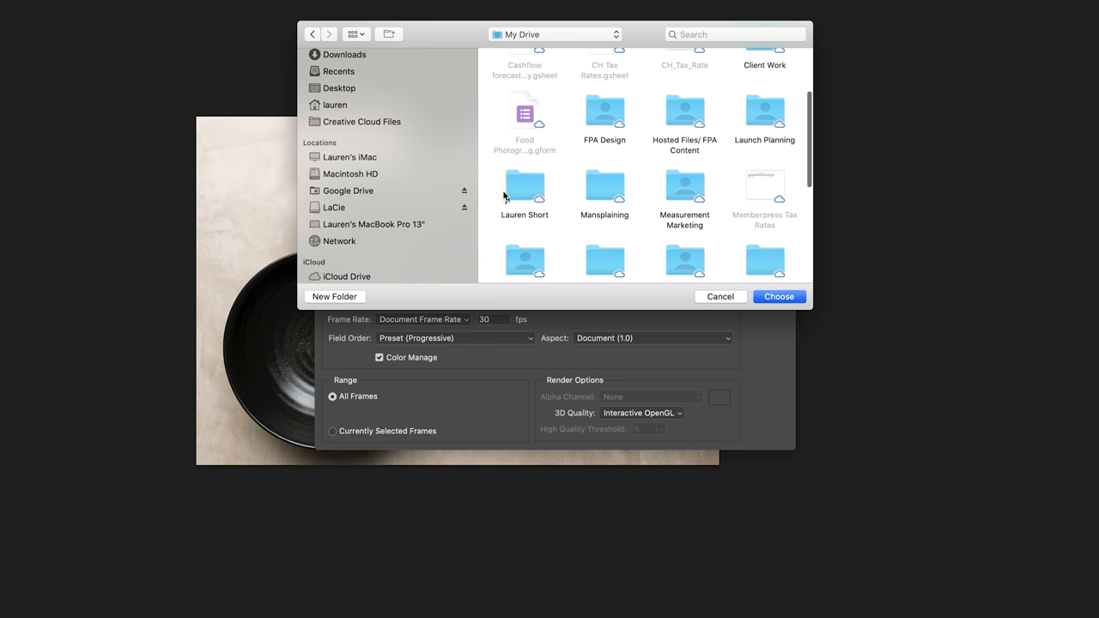
{"action": "double_click", "coordinate": [511, 189]}
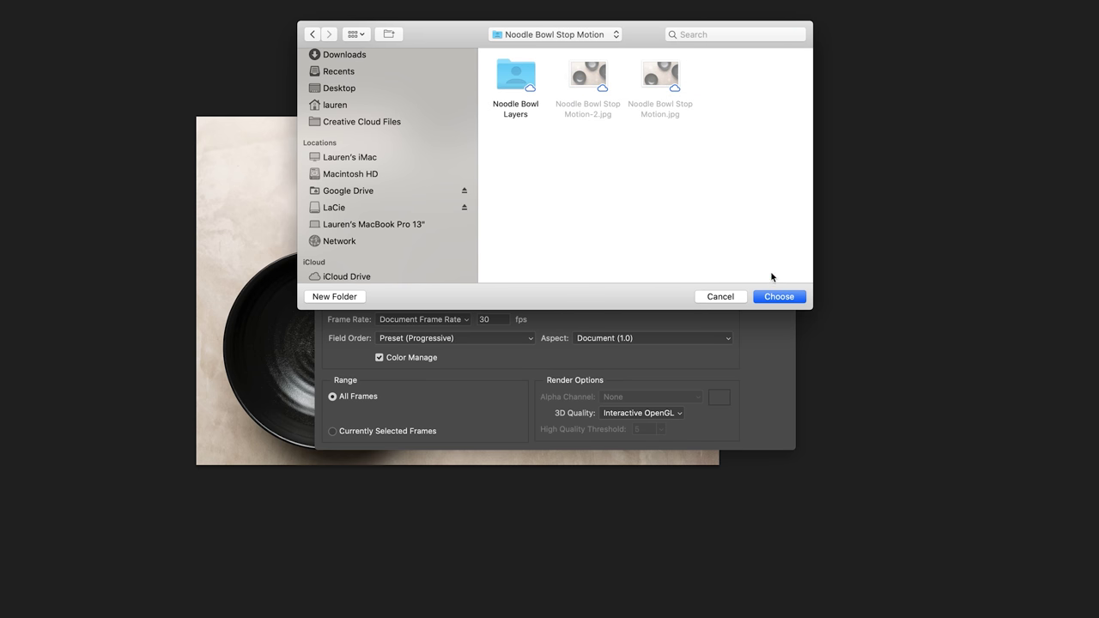
{"action": "left_click", "coordinate": [773, 297]}
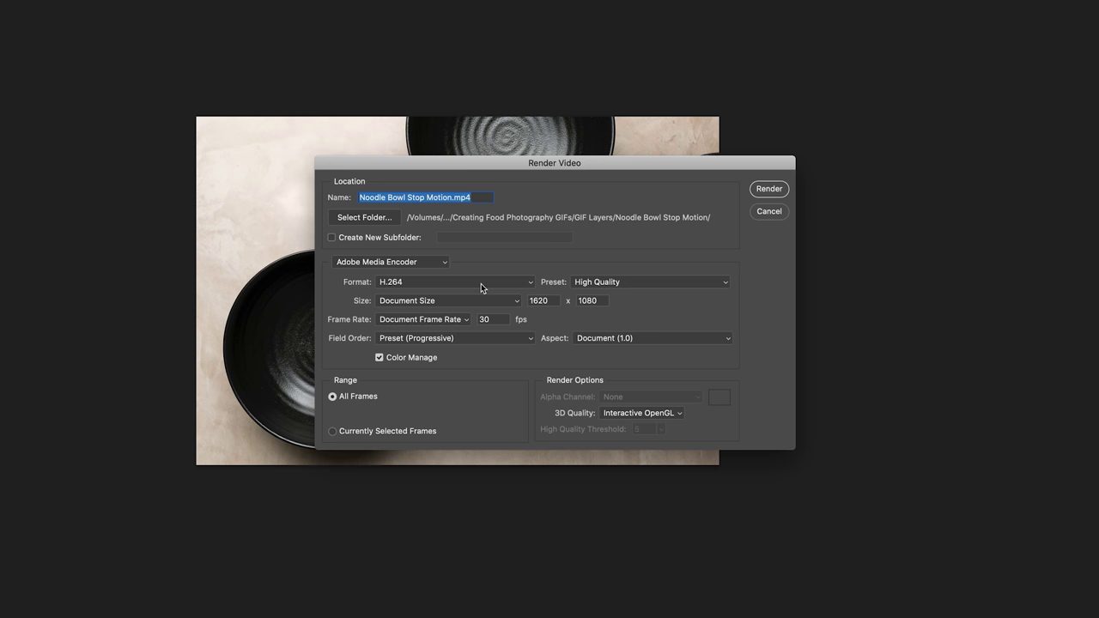
- Review the quality presets and keep H.264 High Quality for the render
{"action": "left_click", "coordinate": [631, 286]}
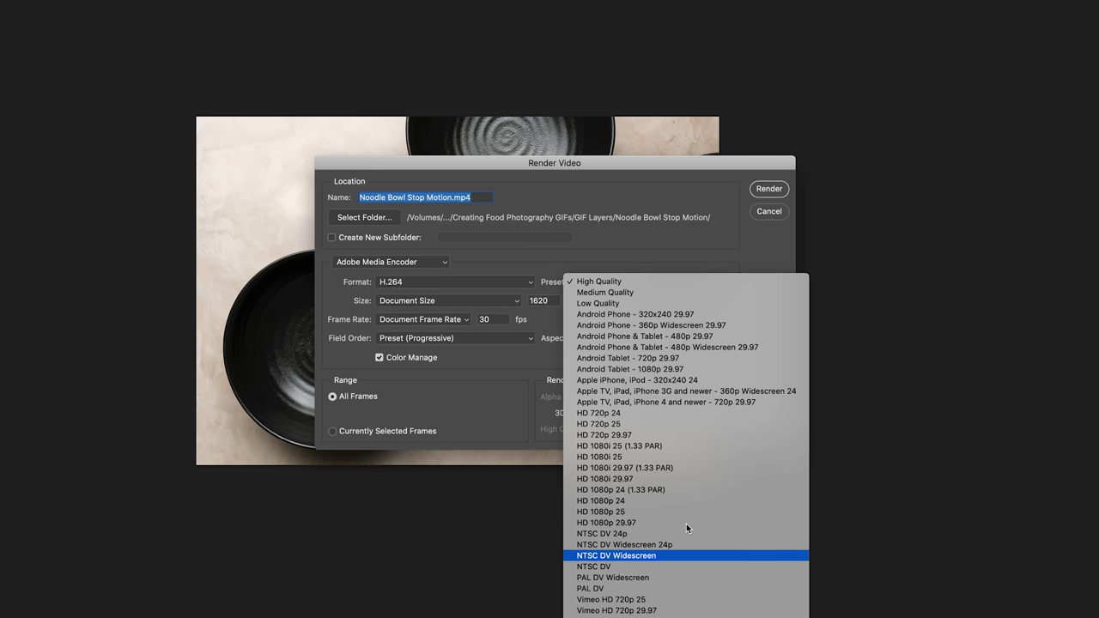
{"action": "left_click", "coordinate": [623, 282]}
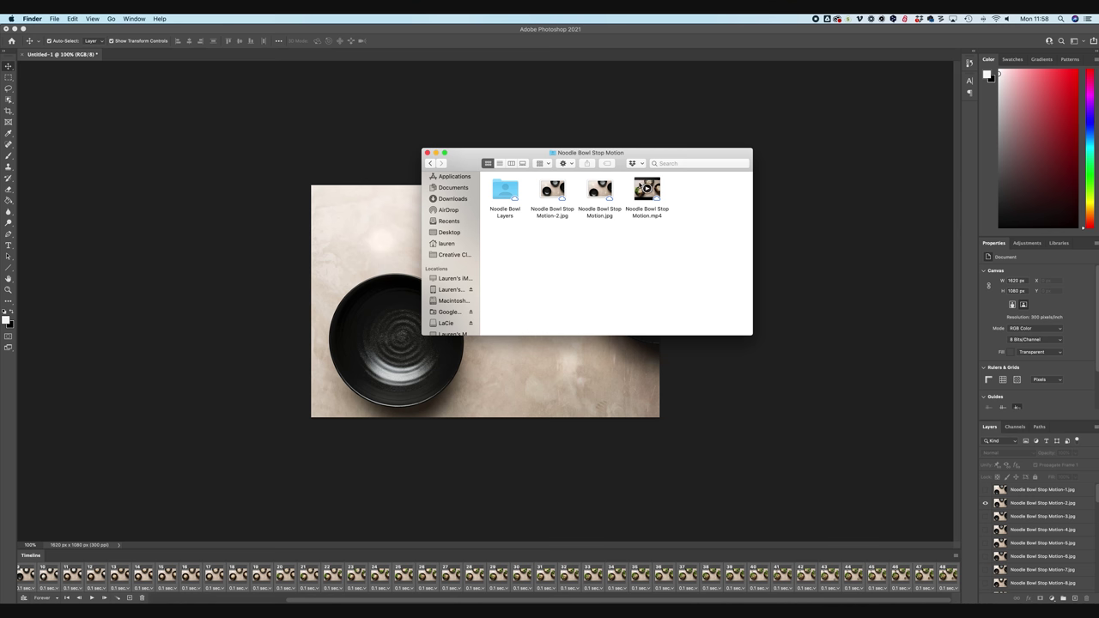
- Open Noodle Bowl Stop Motion.mp4 in QuickTime Player and centre its window on screen
{"action": "double_click", "coordinate": [647, 191]}
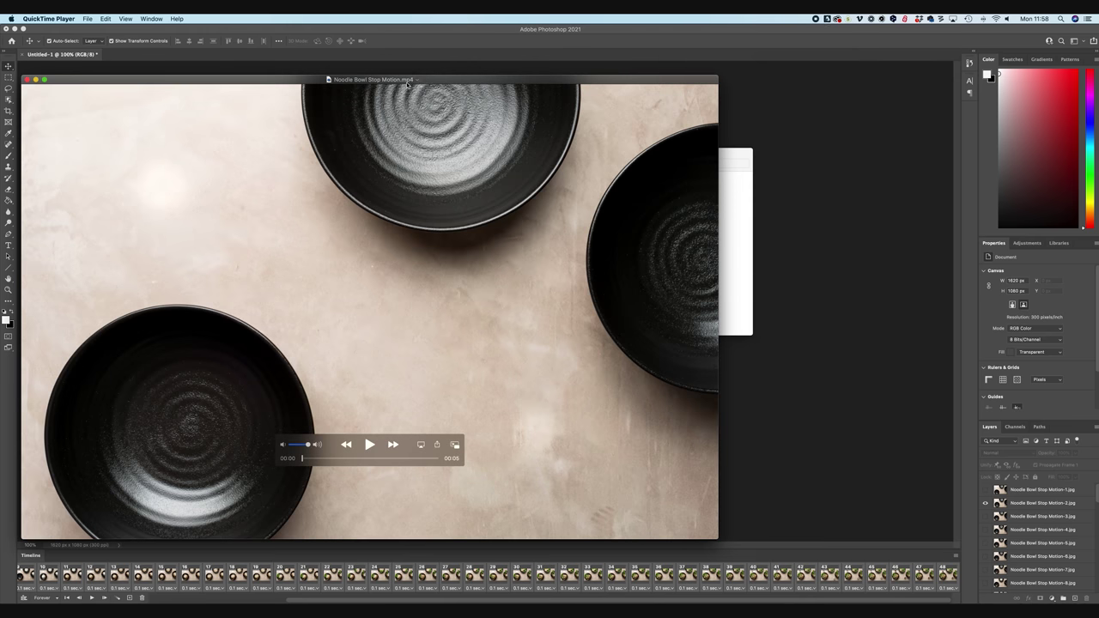
{"action": "left_click_drag", "start_coordinate": [408, 84], "coordinate": [543, 78]}
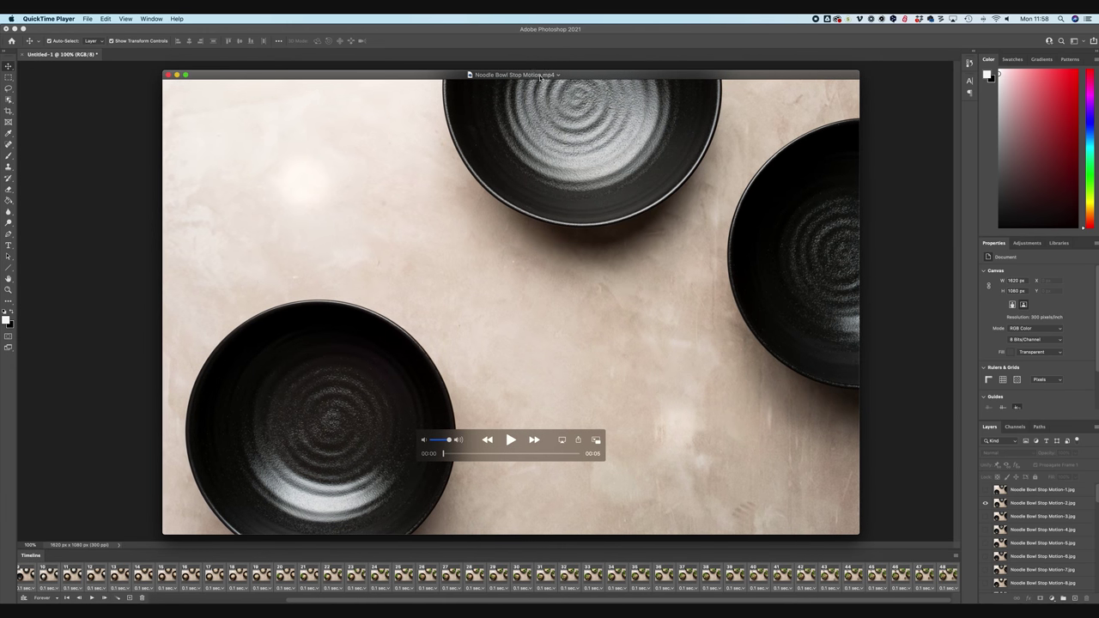